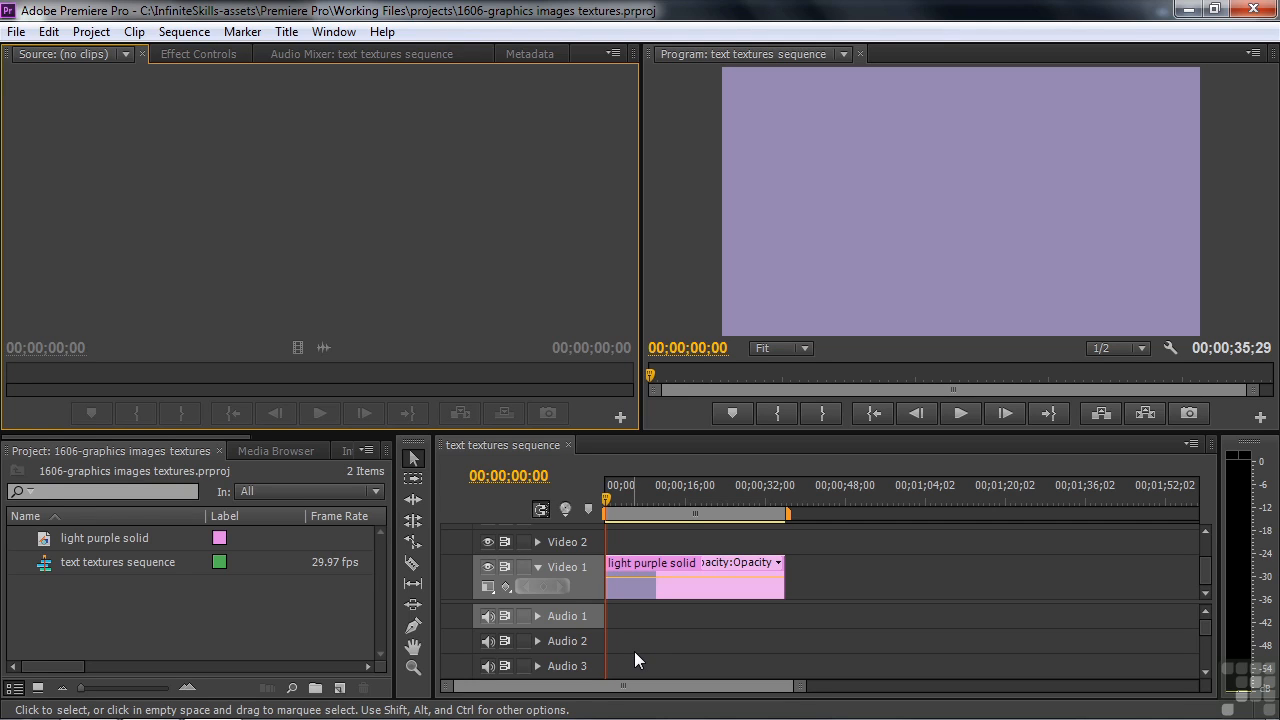
# Create a new 1920 × 1080 title named Graphics and reposition its editing window below the menu bar.
pyautogui.click(340, 689)
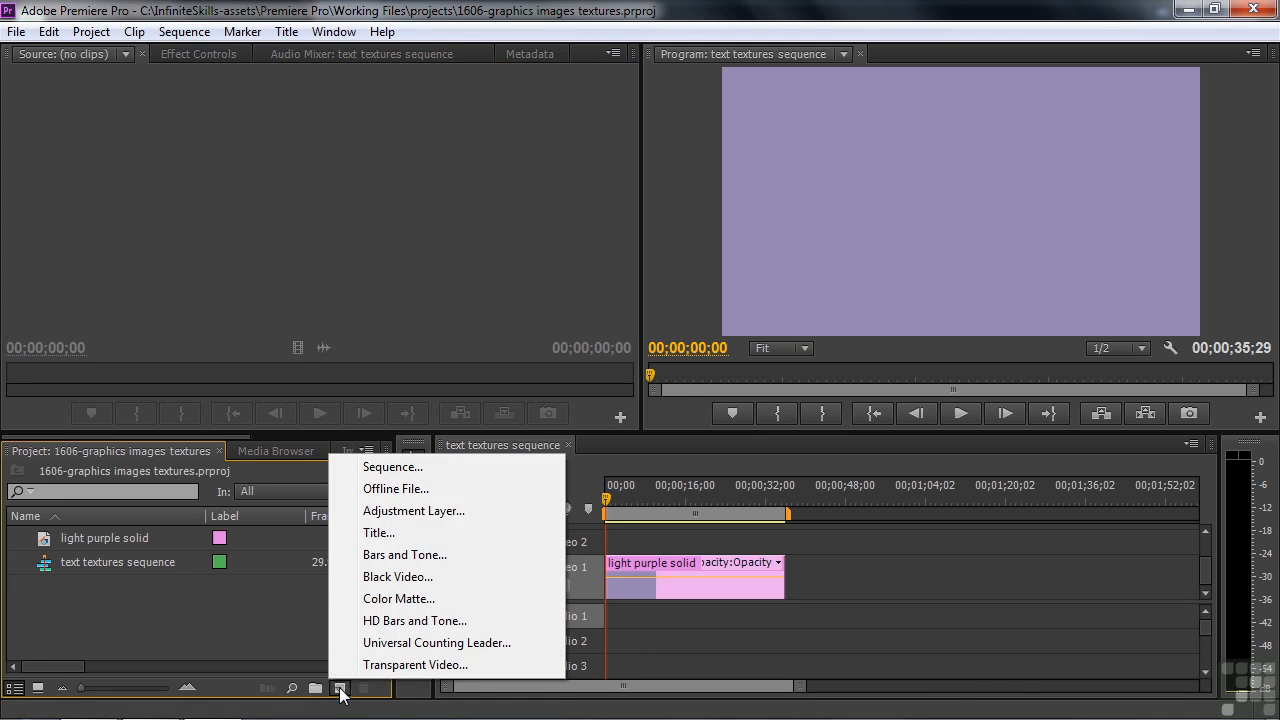
pyautogui.click(377, 532)
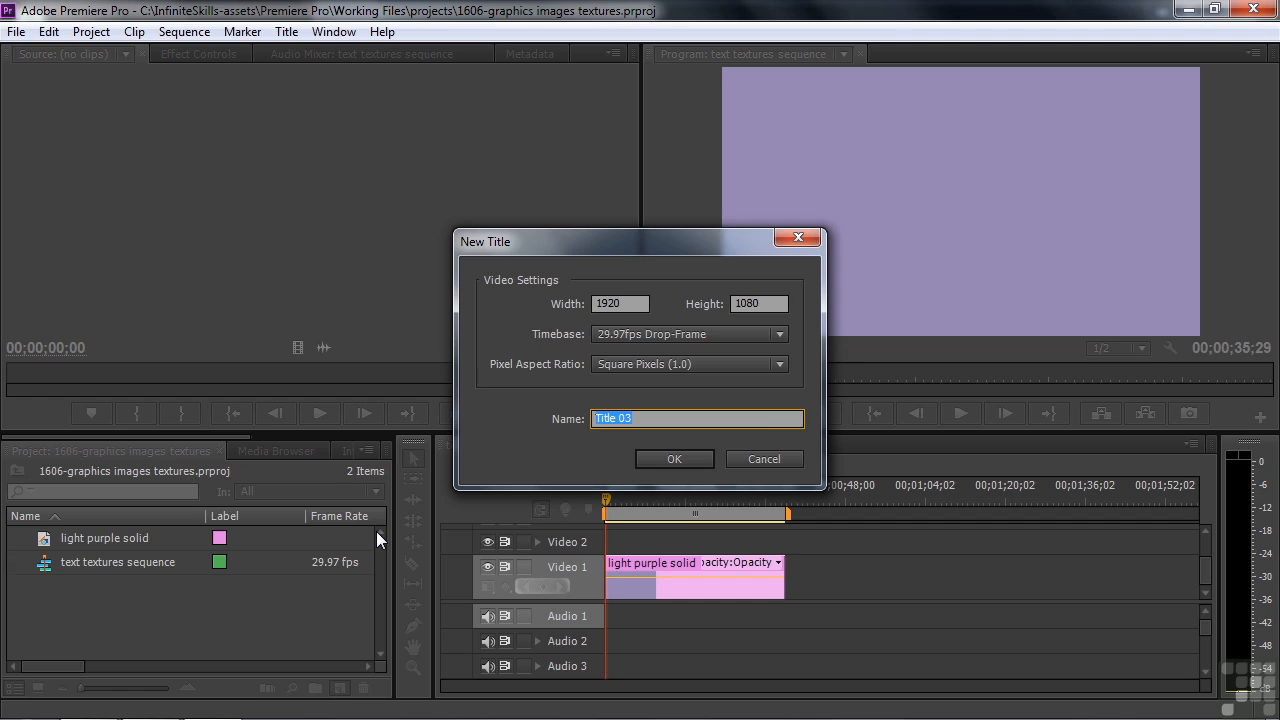
pyautogui.write('Graphics')
pyautogui.press('Return')
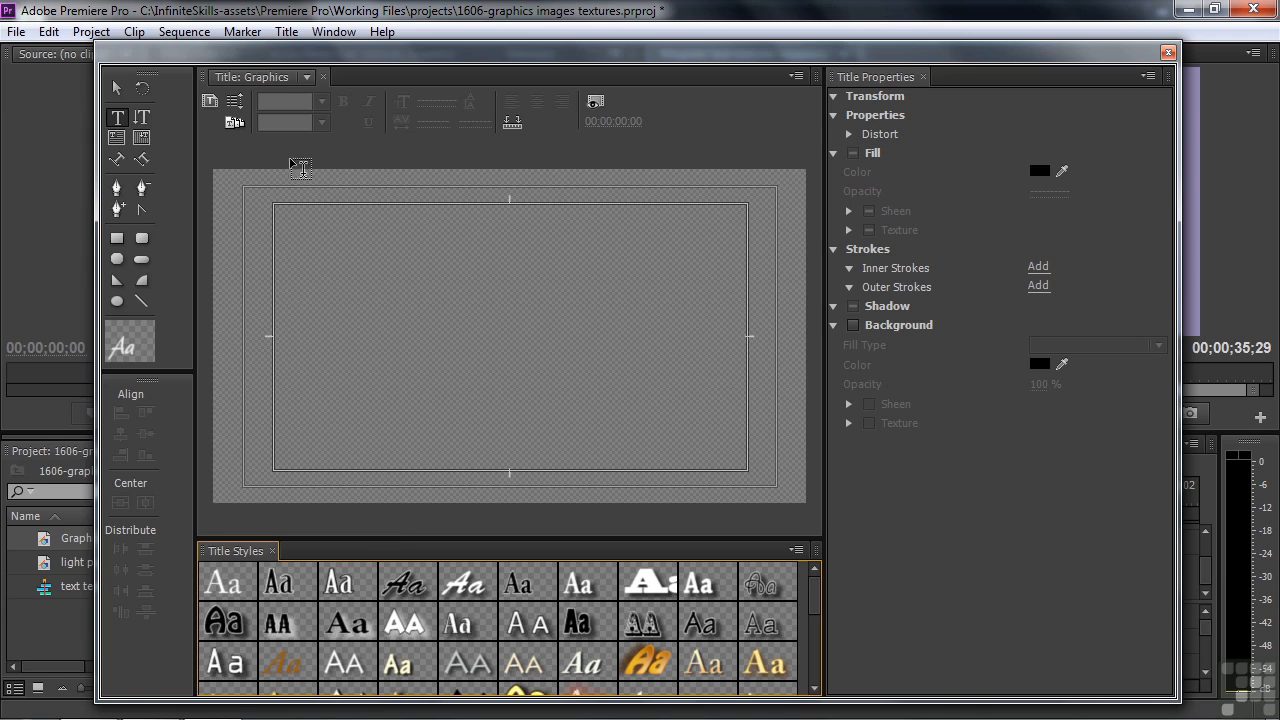
pyautogui.moveTo(413, 46); pyautogui.dragTo(409, 62)
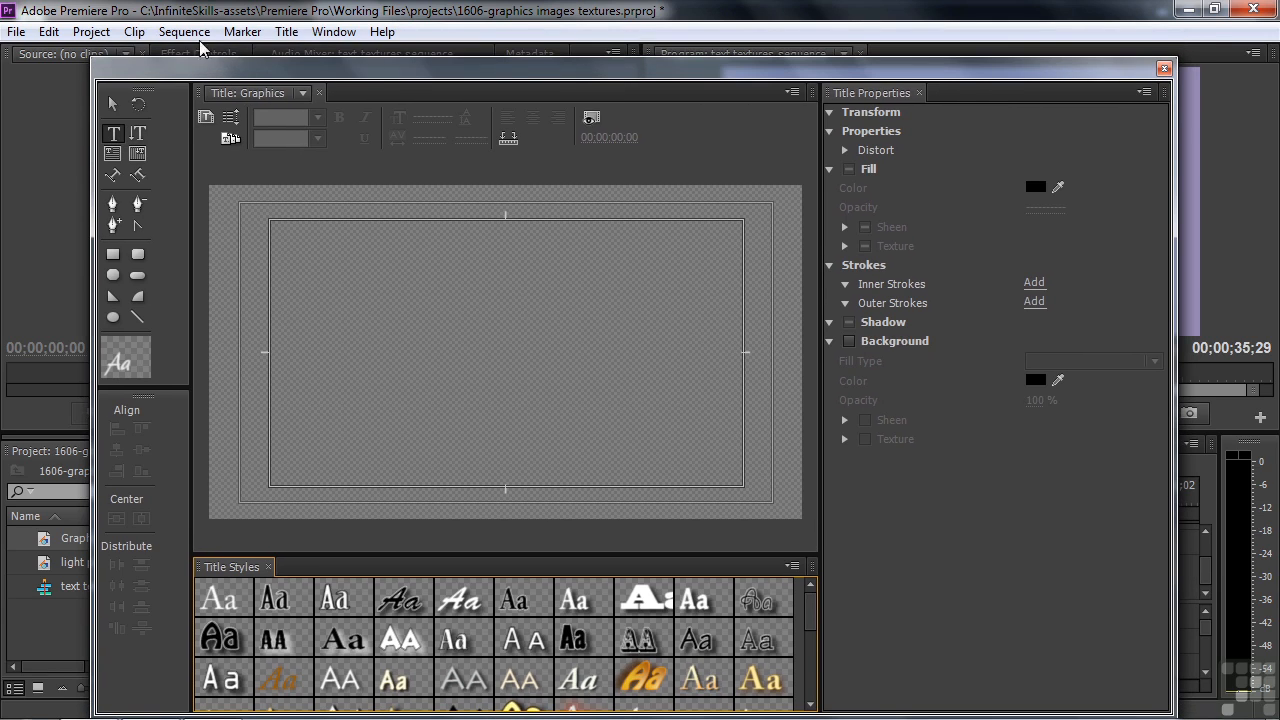
# Insert fieldstone-farm-sign.gif from the other assets folder as a logo in the title.
pyautogui.click(286, 31)
pyautogui.moveTo(349, 292)
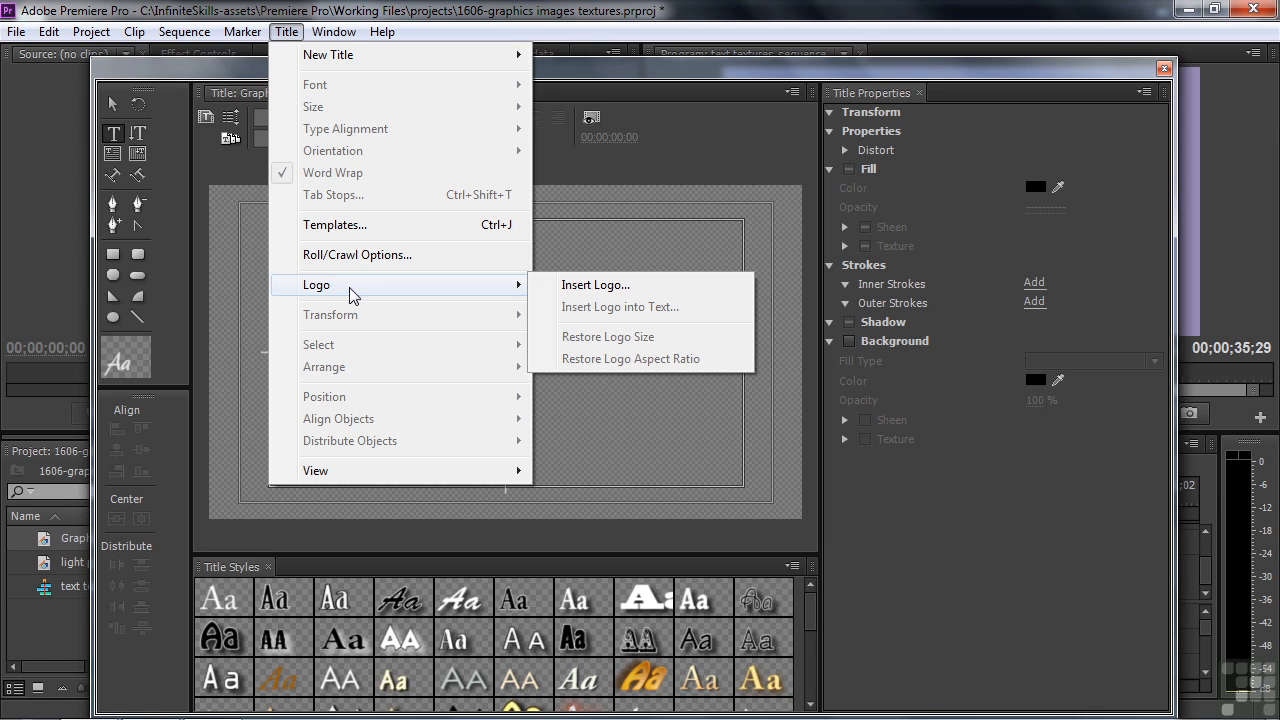
pyautogui.click(622, 285)
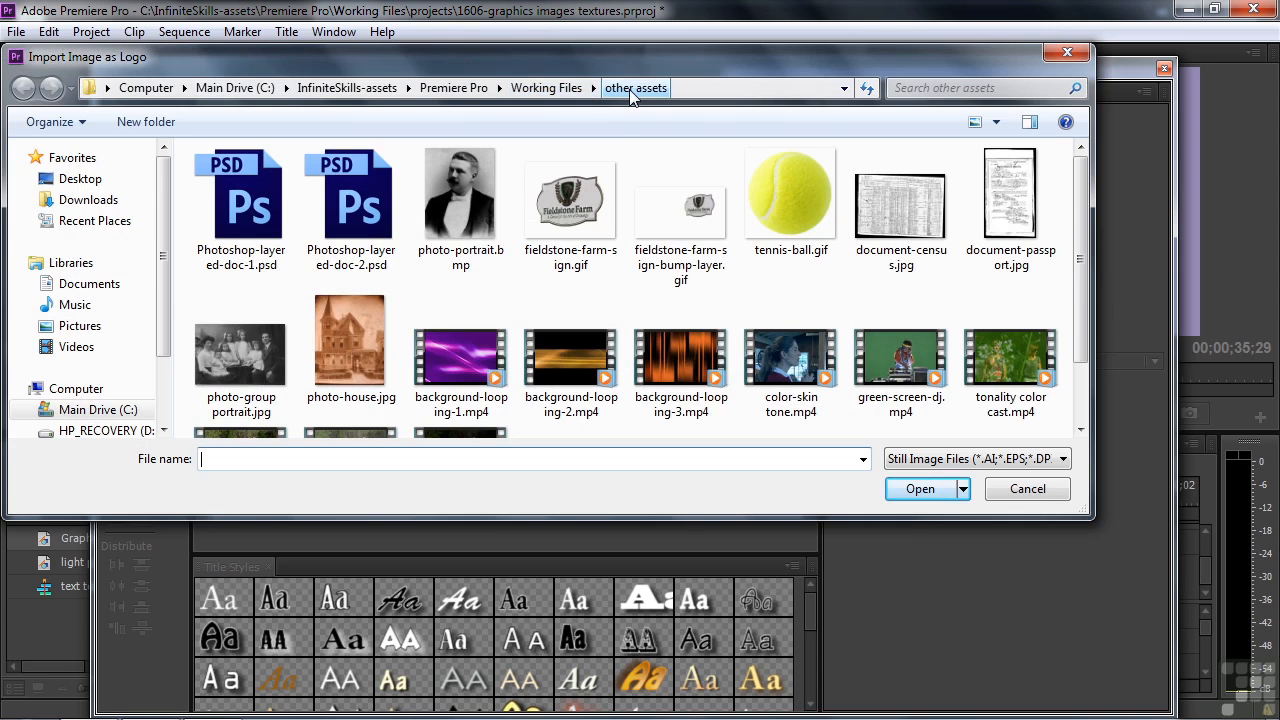
pyautogui.doubleClick(572, 213)
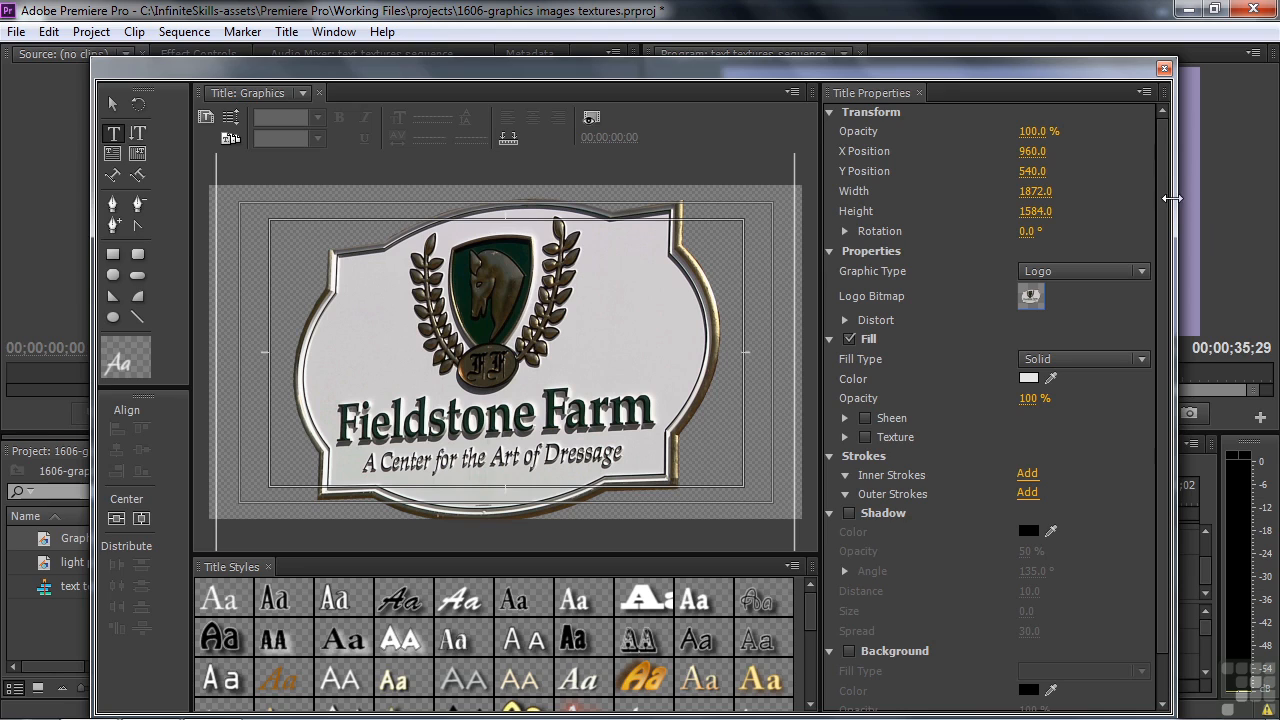
# Shrink the sign logo to about 904 × 765 and move it to about X 1156, Y 517.
pyautogui.click(113, 104)
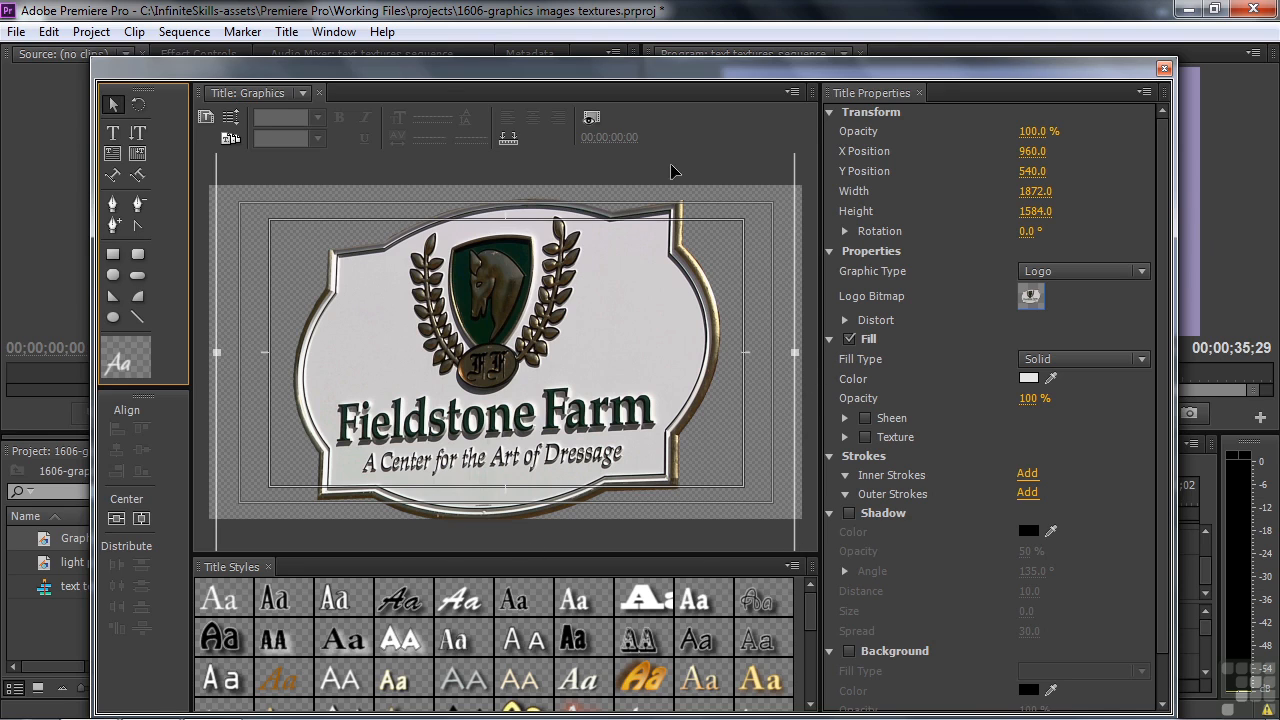
pyautogui.moveTo(794, 352); pyautogui.dragTo(741, 367)
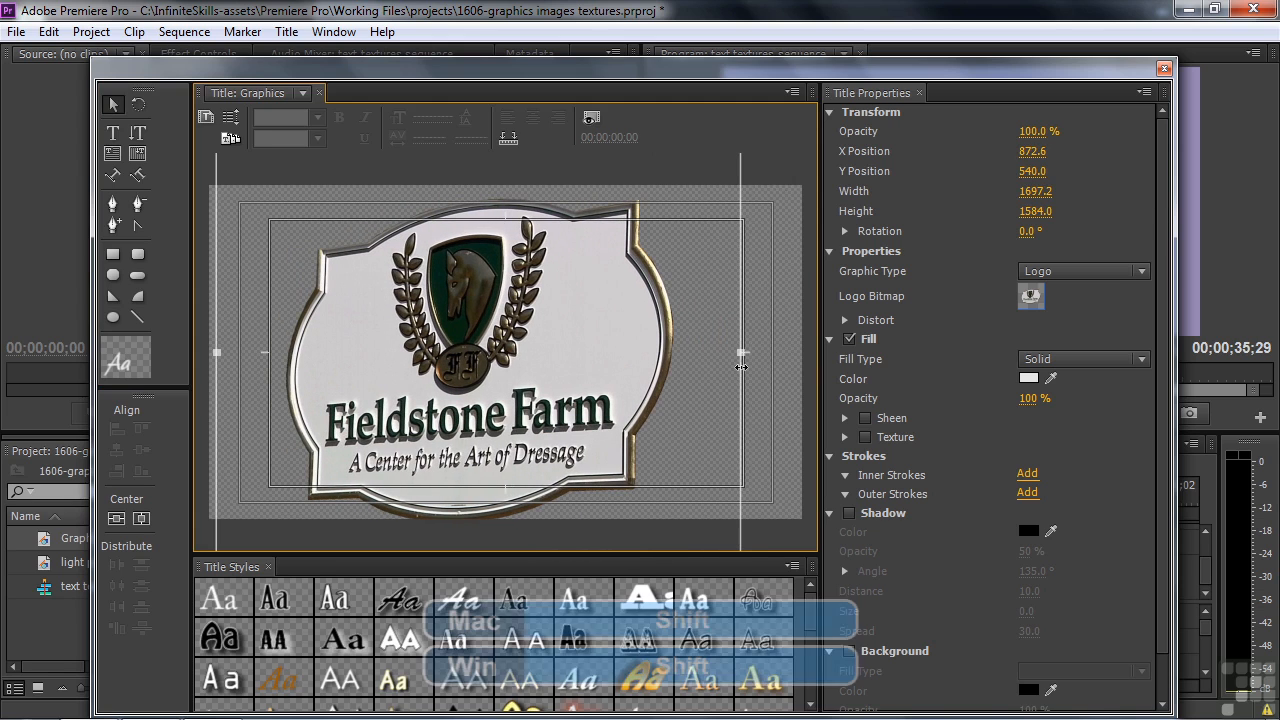
pyautogui.moveTo(741, 367); pyautogui.dragTo(493, 311)
pyautogui.moveTo(393, 360); pyautogui.dragTo(603, 352)
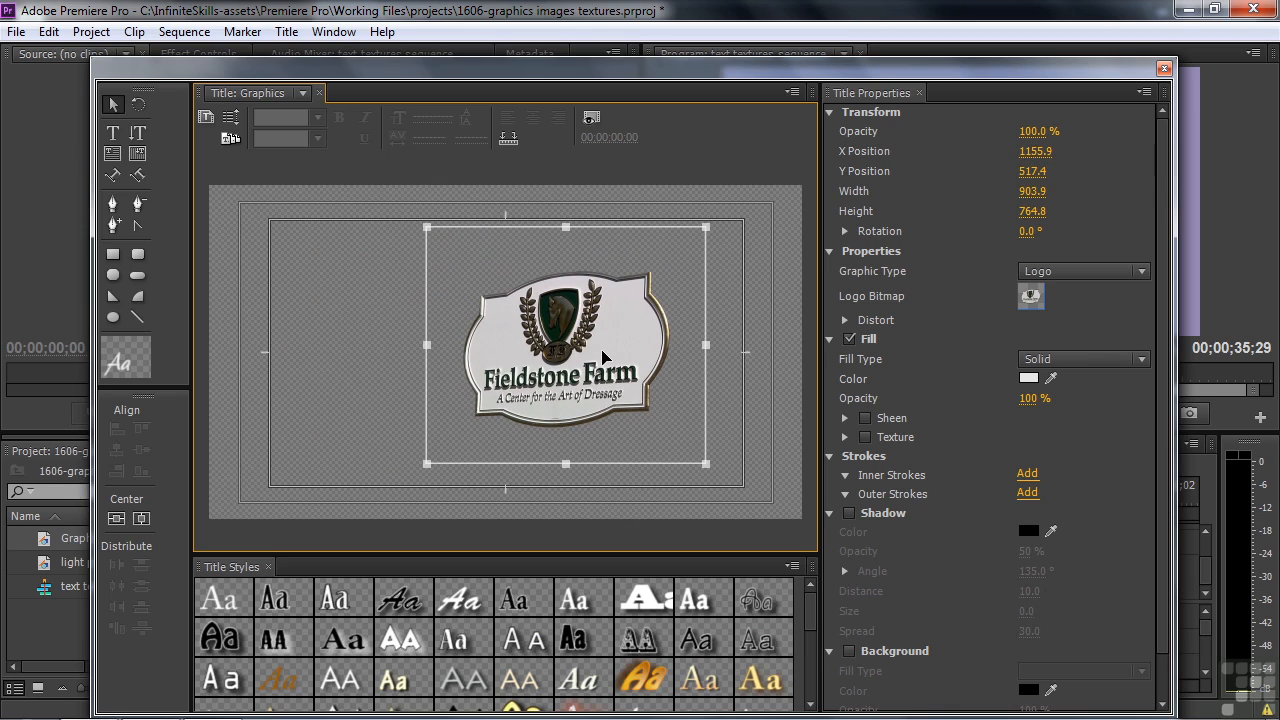
# Try the orange gradient title style on the sign logo and undo everything back to an empty title.
pyautogui.click(644, 676)
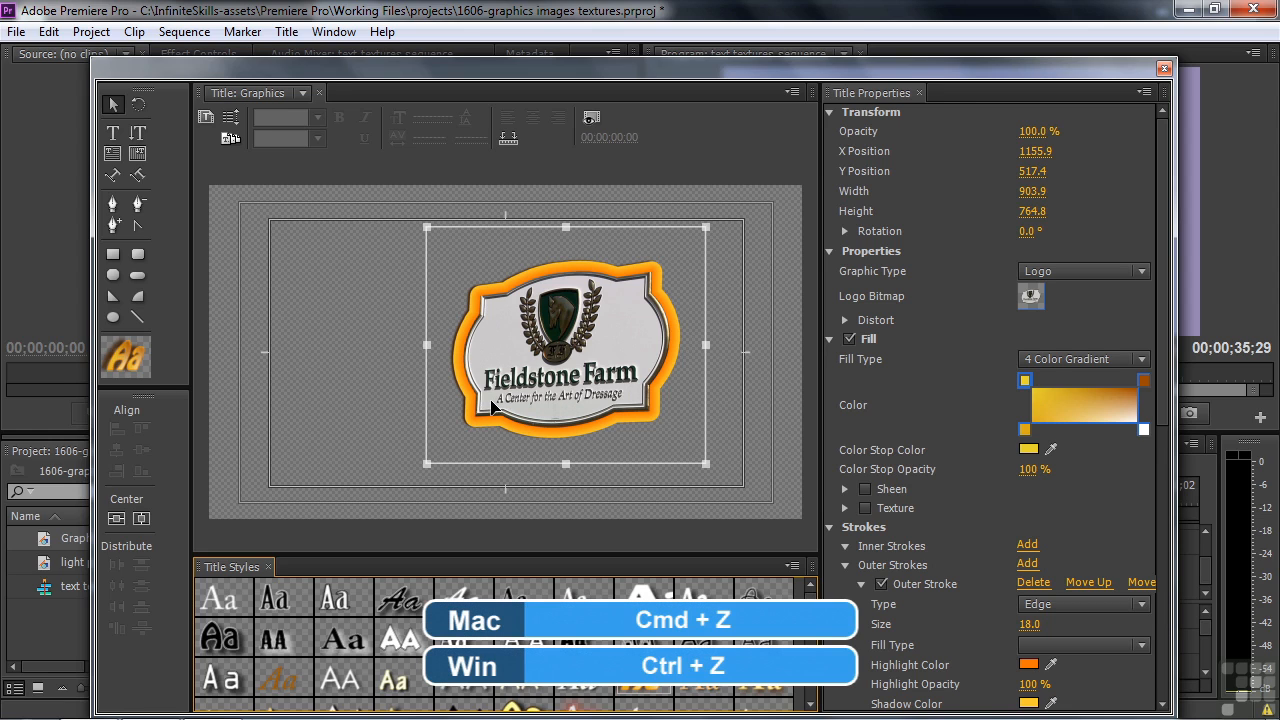
pyautogui.hotkey('ctrl', 'z')
pyautogui.hotkey('ctrl', 'z')
pyautogui.hotkey('ctrl', 'z')
pyautogui.hotkey('ctrl', 'z')
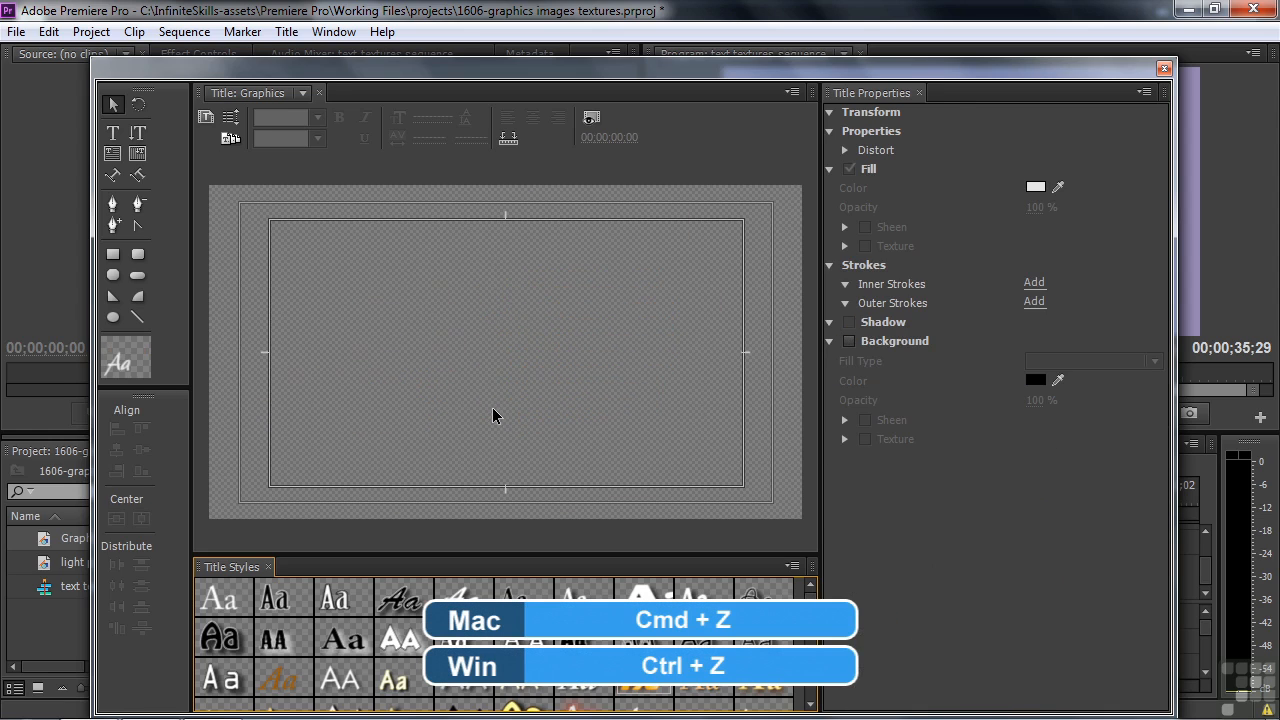
pyautogui.click(492, 410)
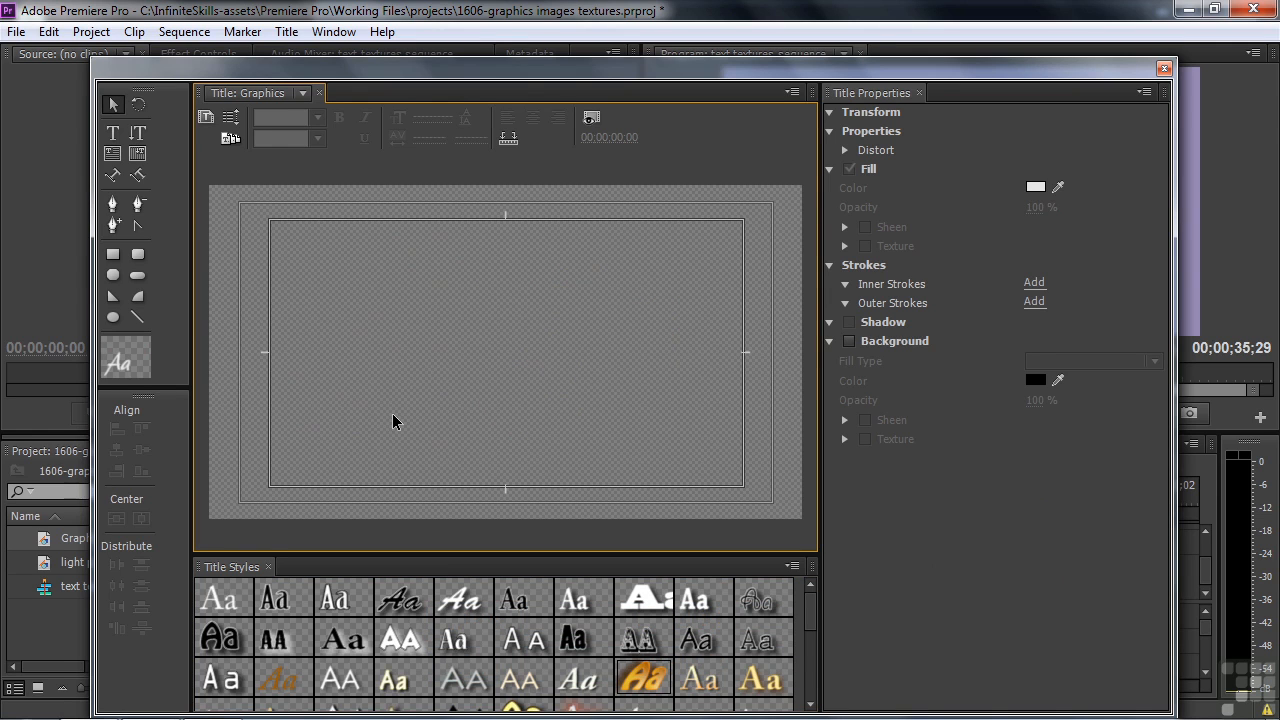
# Insert background-looping-1.mp4 as a logo and replace its logo bitmap with background-looping-3.mp4.
pyautogui.click(286, 31)
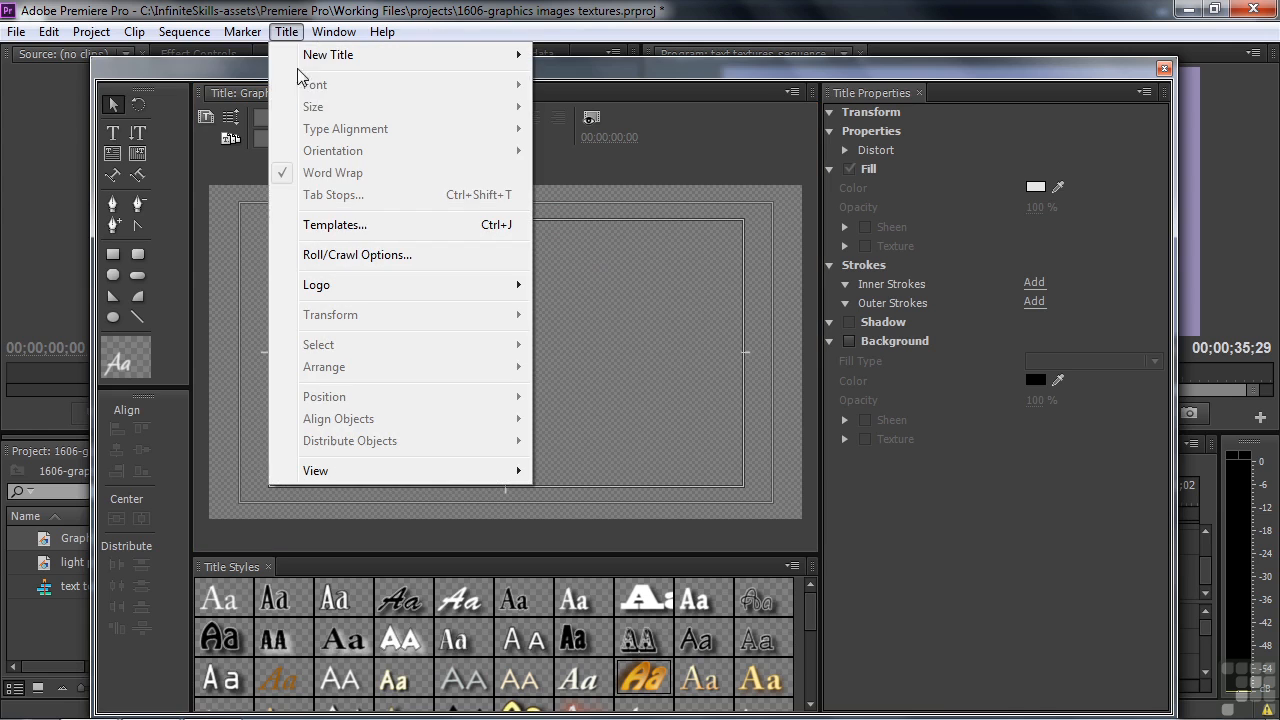
pyautogui.moveTo(366, 286)
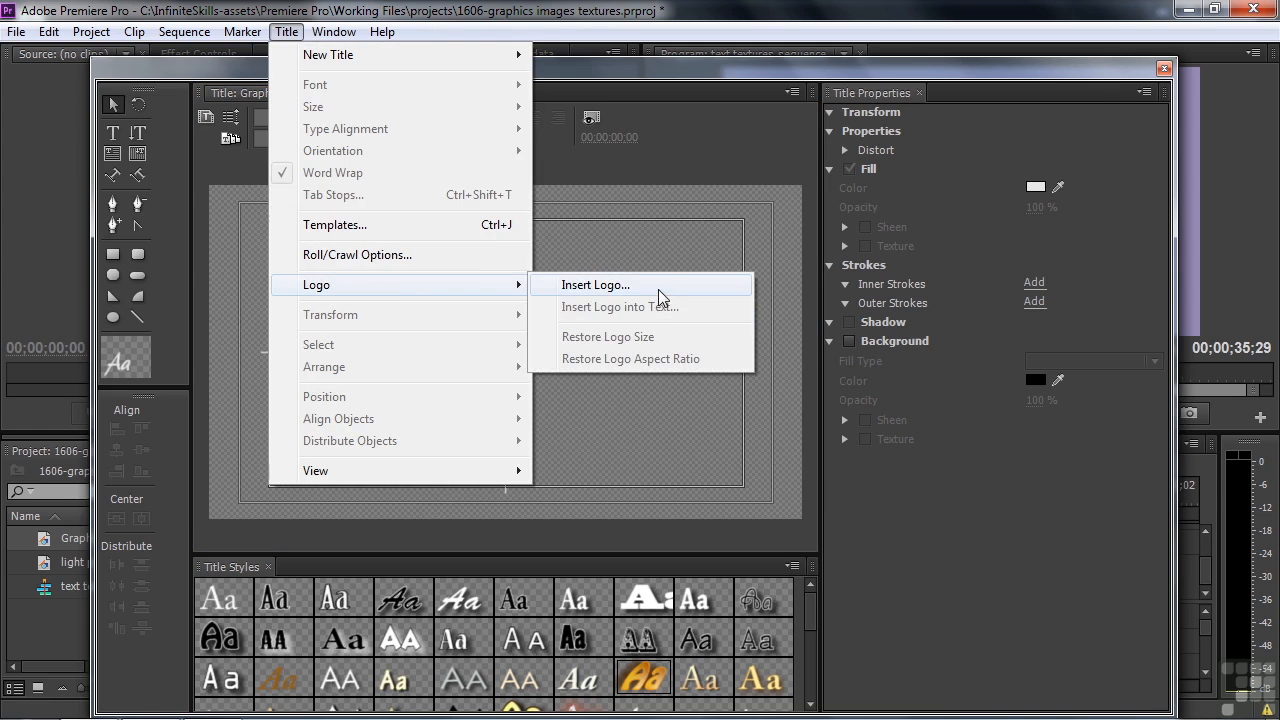
pyautogui.click(658, 289)
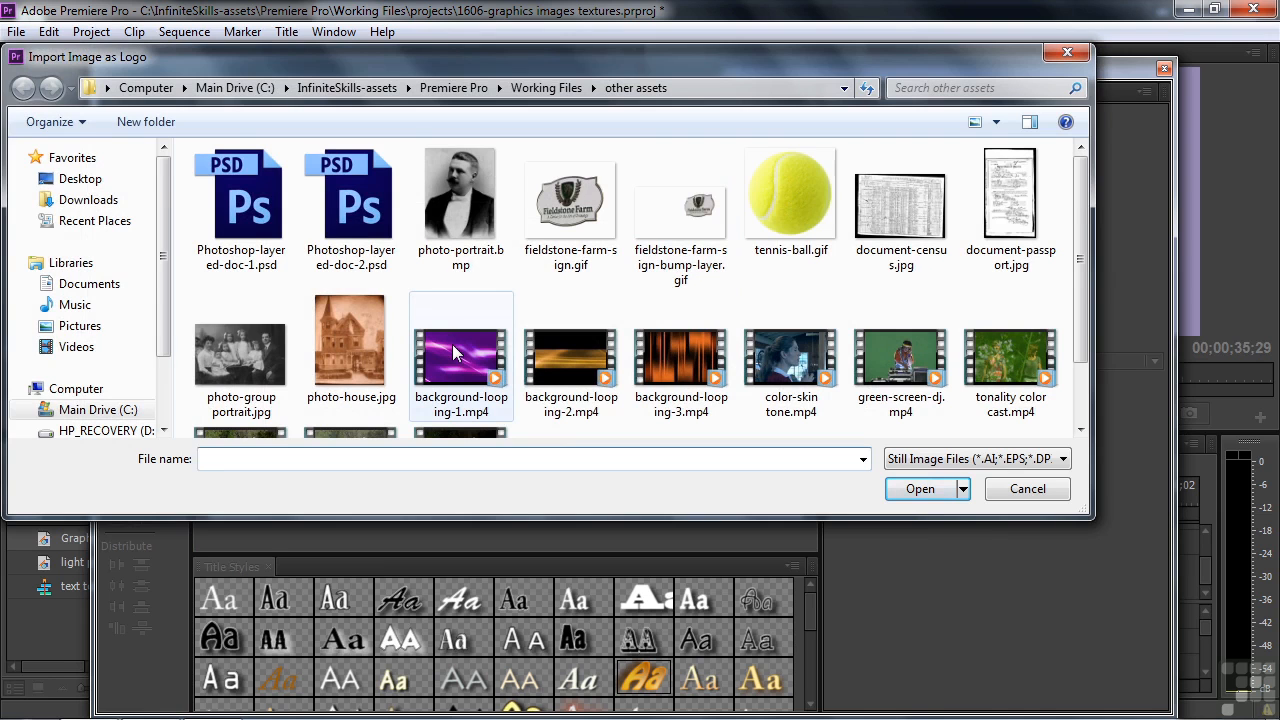
pyautogui.doubleClick(452, 346)
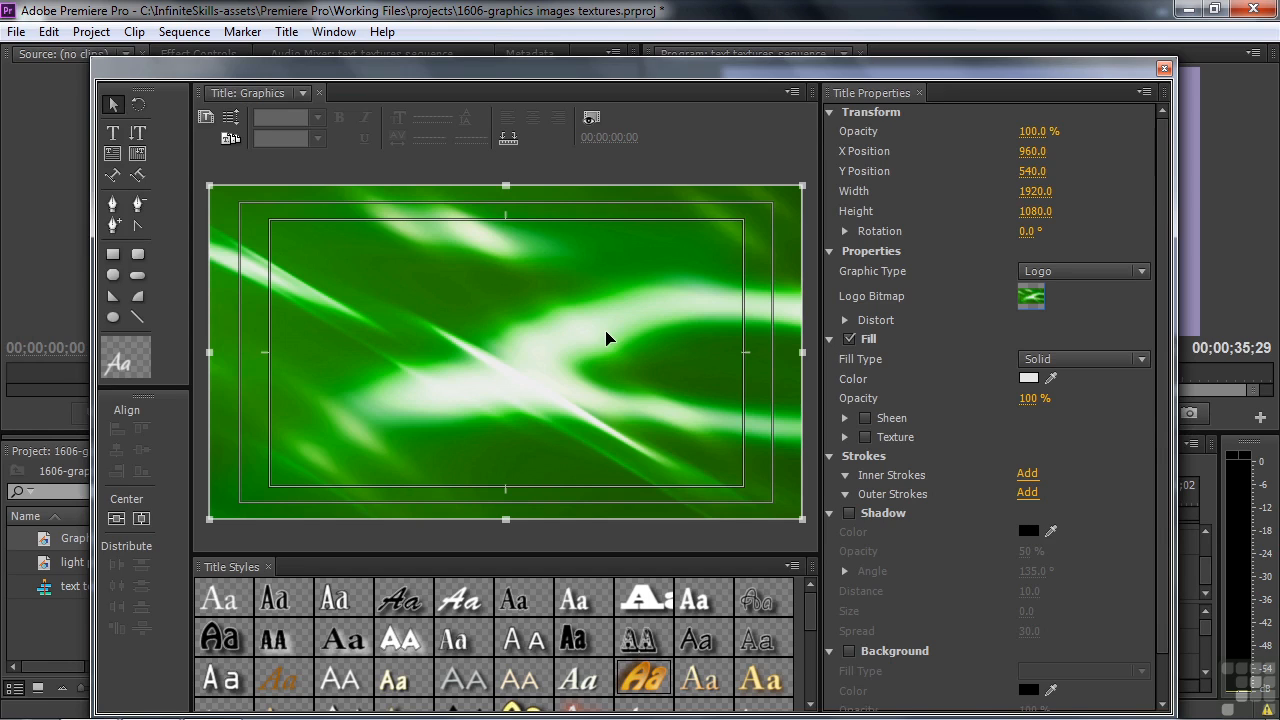
pyautogui.click(1031, 298)
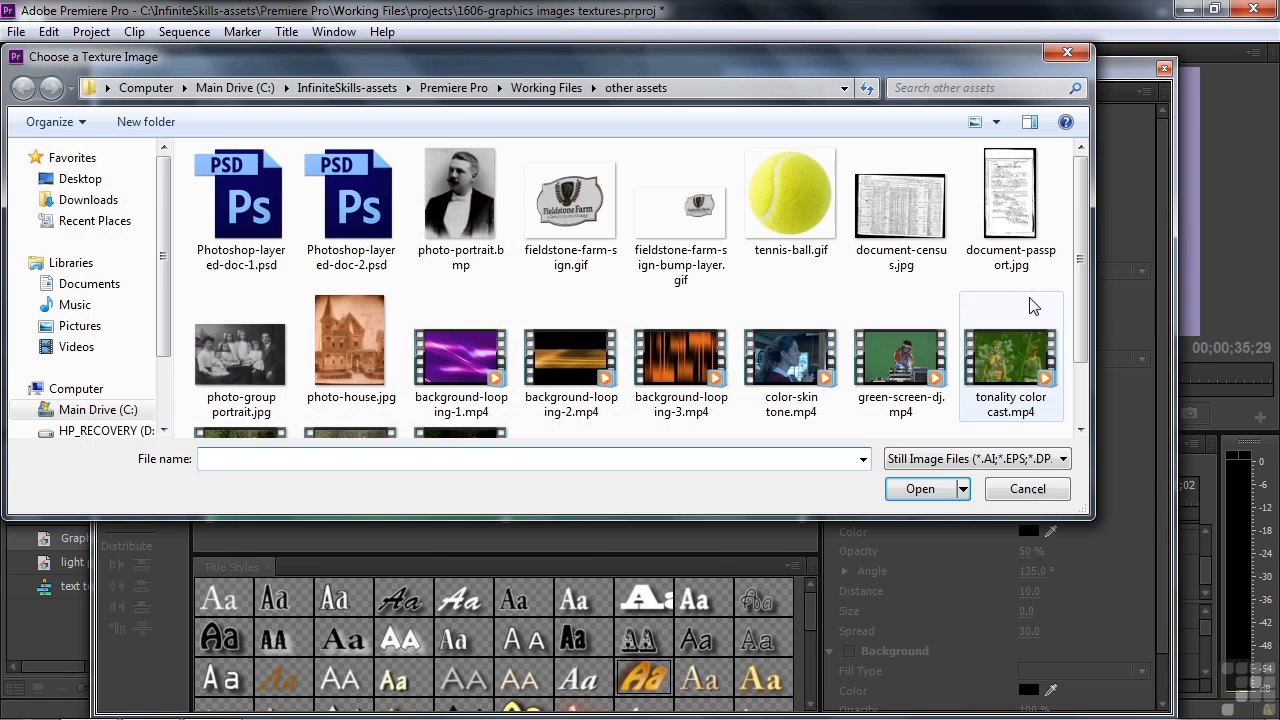
pyautogui.doubleClick(669, 357)
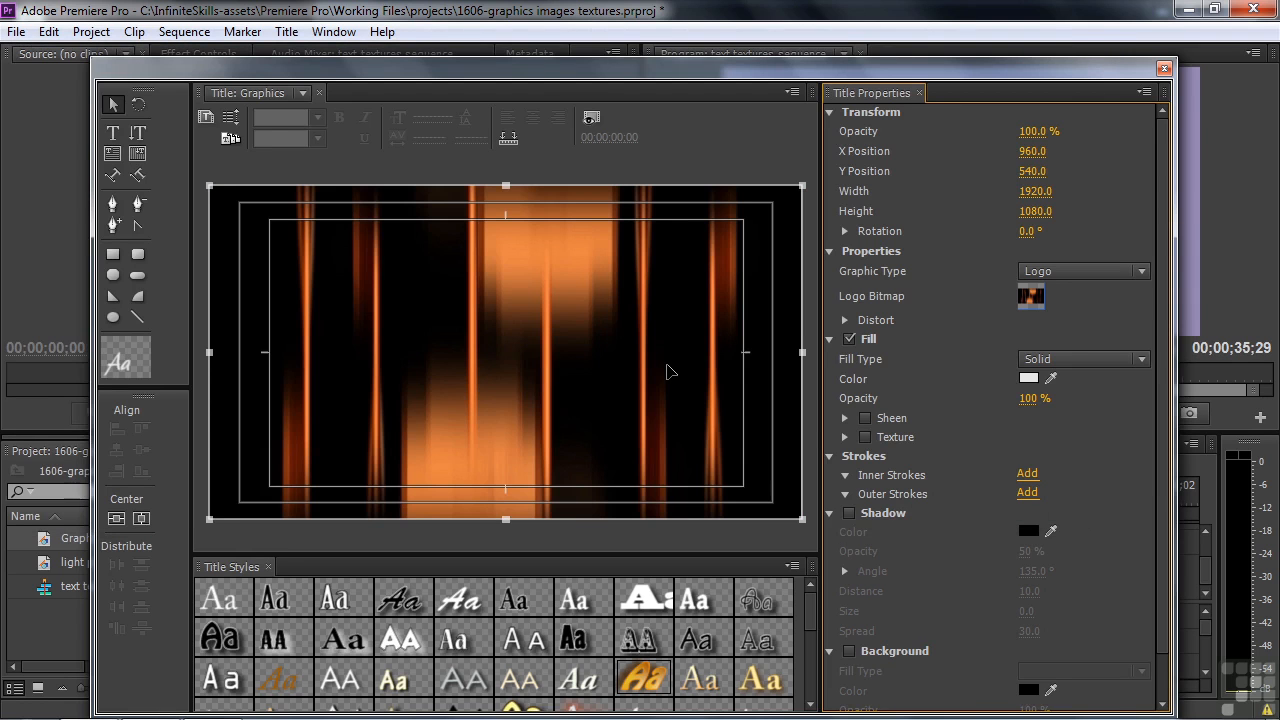
# Shrink the inserted background image to about 1383 × 624, reposition it, and delete it from the title.
pyautogui.moveTo(700, 310); pyautogui.dragTo(674, 343)
pyautogui.moveTo(773, 191); pyautogui.dragTo(610, 332)
pyautogui.moveTo(511, 411); pyautogui.dragTo(585, 370)
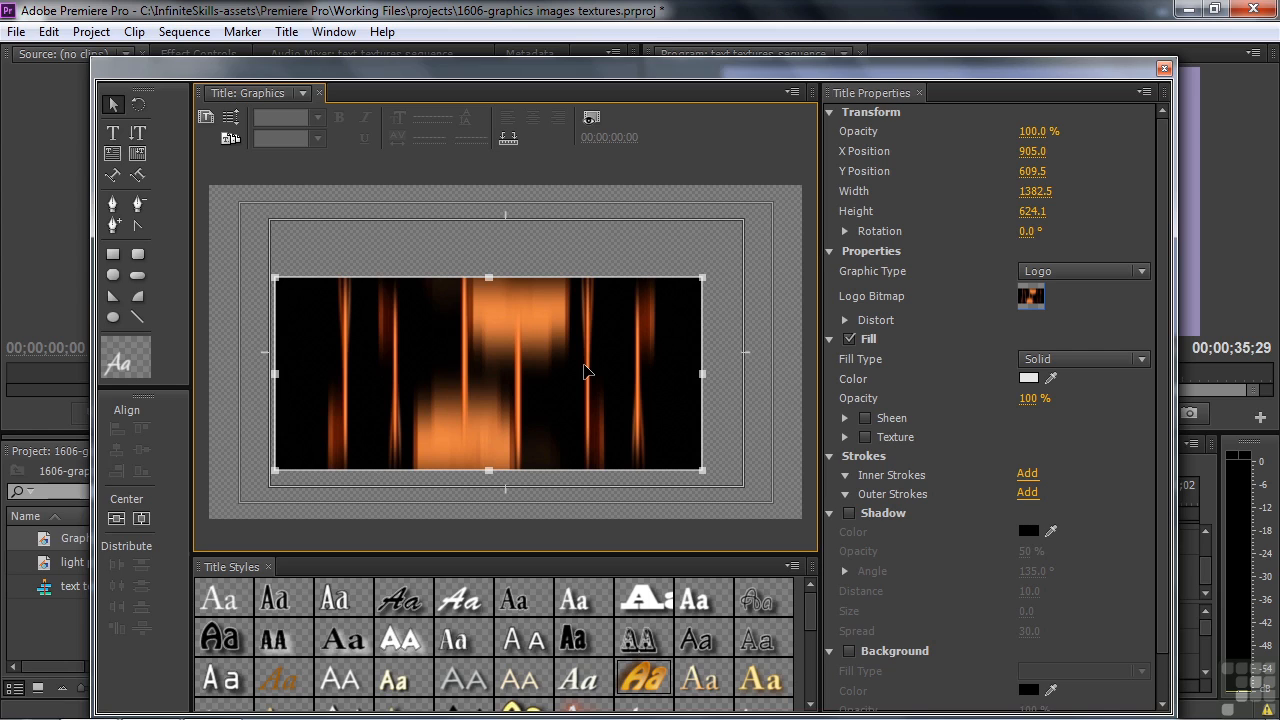
pyautogui.press('Delete')
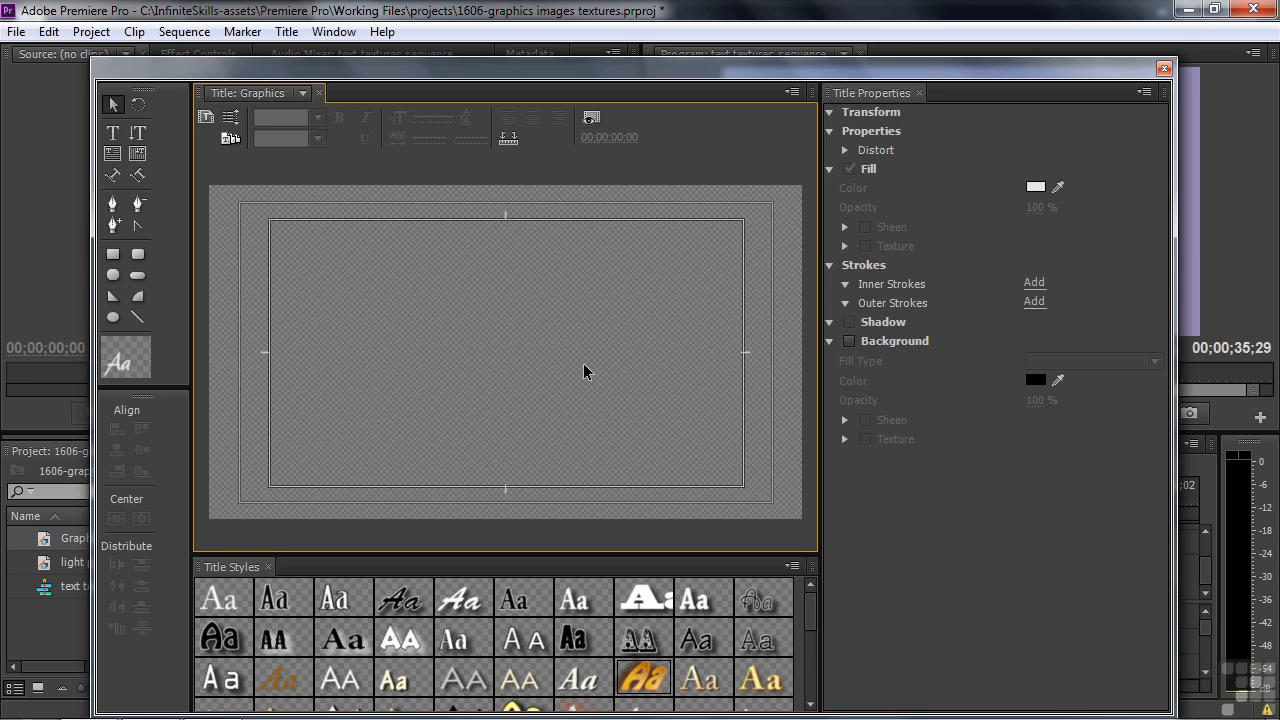
# Add the word "Text" to the title and apply the plain white Adobe Caslon Pro style.
pyautogui.click(113, 133)
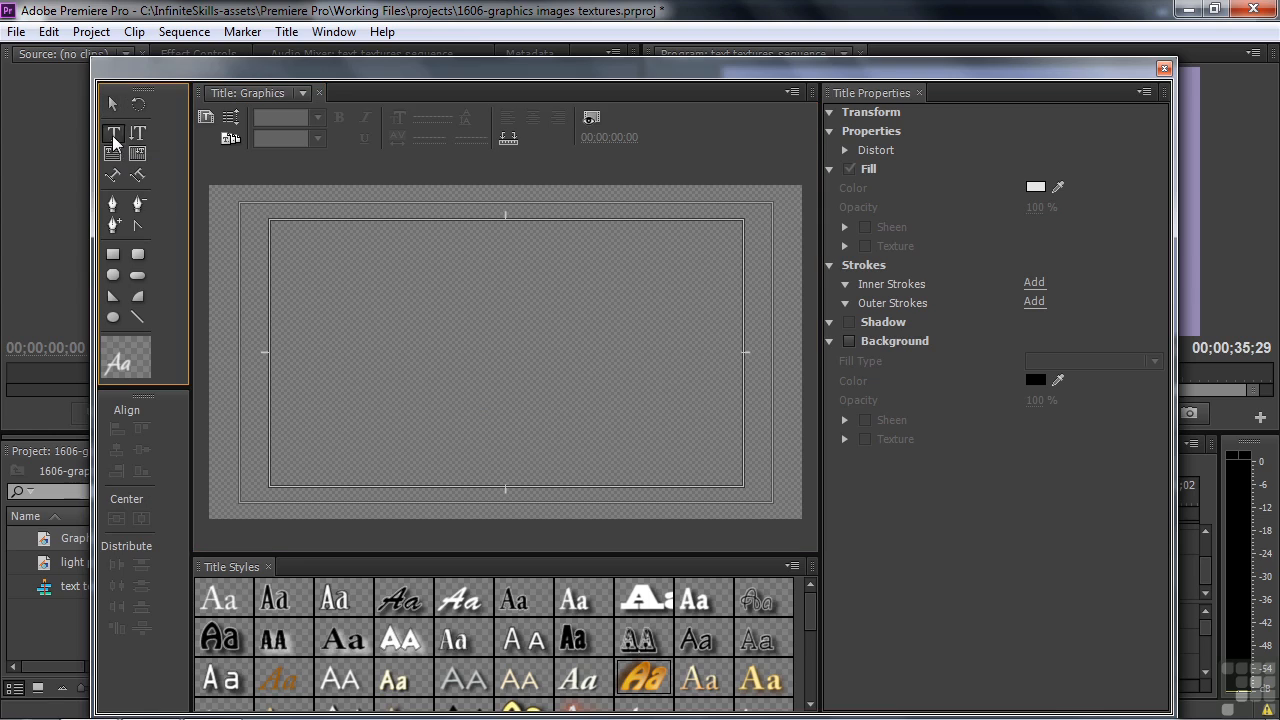
pyautogui.click(337, 330)
pyautogui.write('Text')
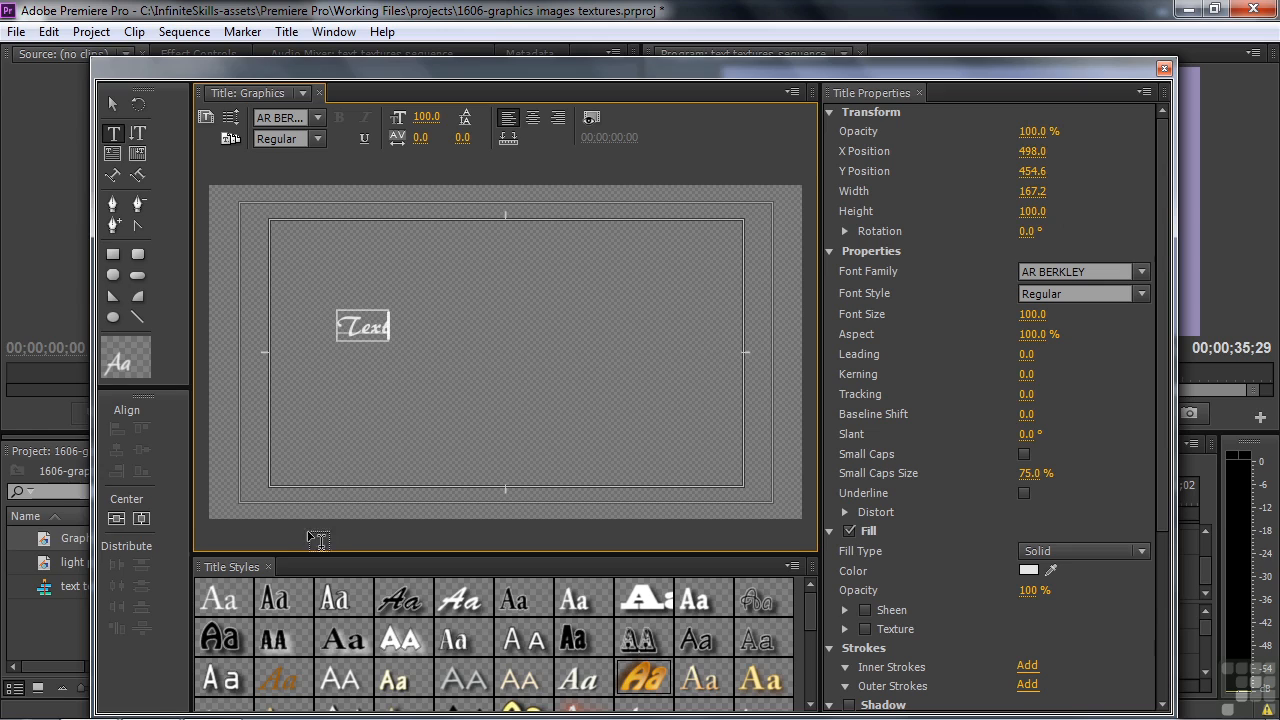
pyautogui.click(220, 602)
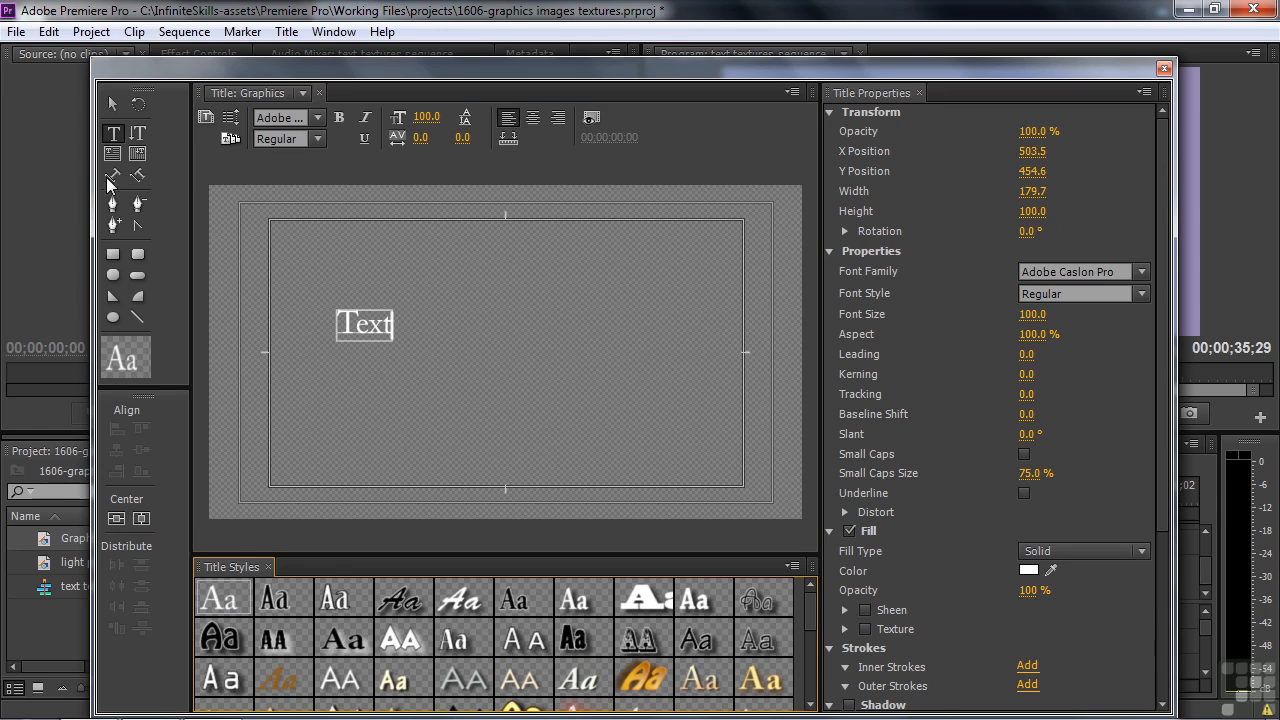
# Enlarge the word "Text" to about 1789 × 999 so it nearly fills the title frame.
pyautogui.click(113, 103)
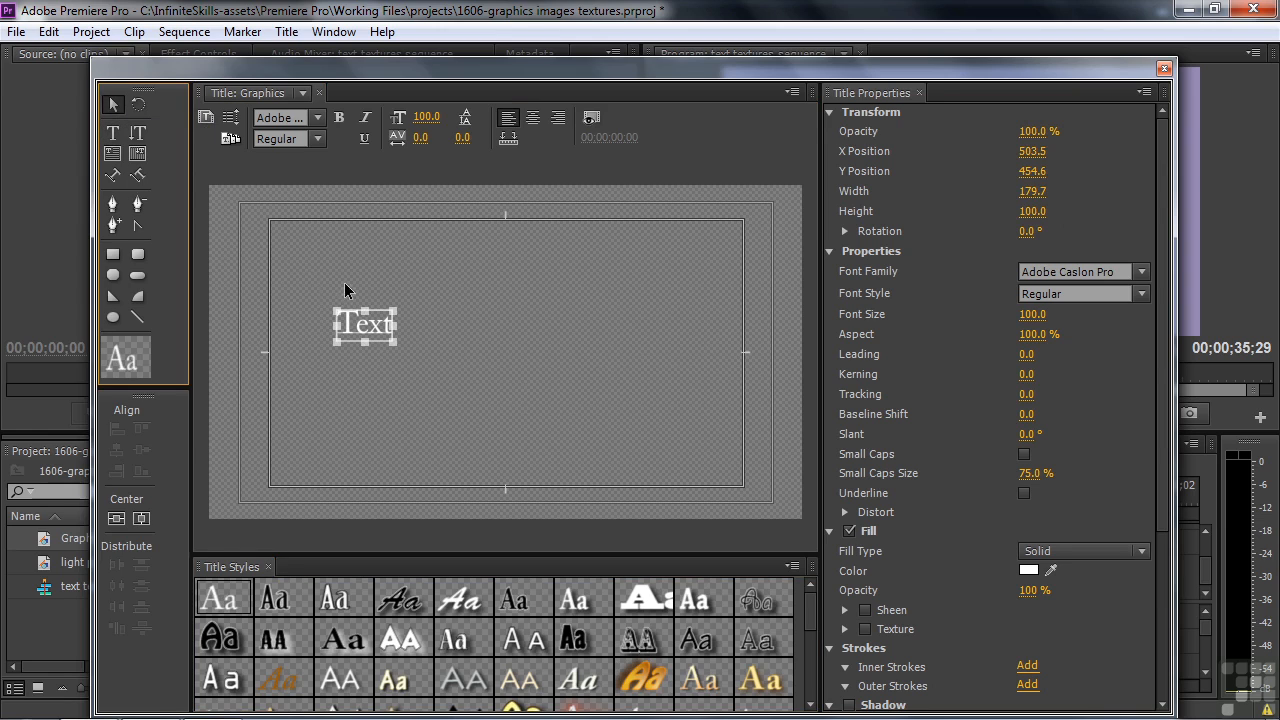
pyautogui.moveTo(393, 313); pyautogui.dragTo(770, 207)
pyautogui.moveTo(331, 367); pyautogui.dragTo(217, 519)
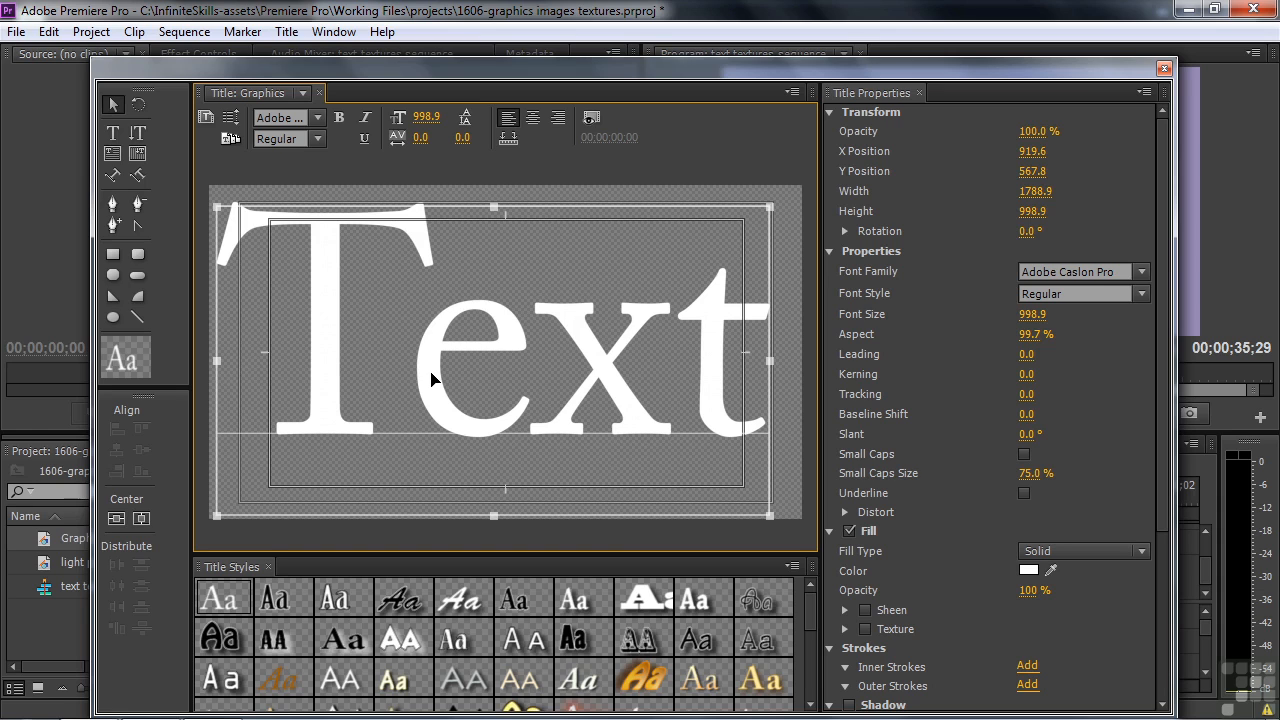
pyautogui.click(286, 31)
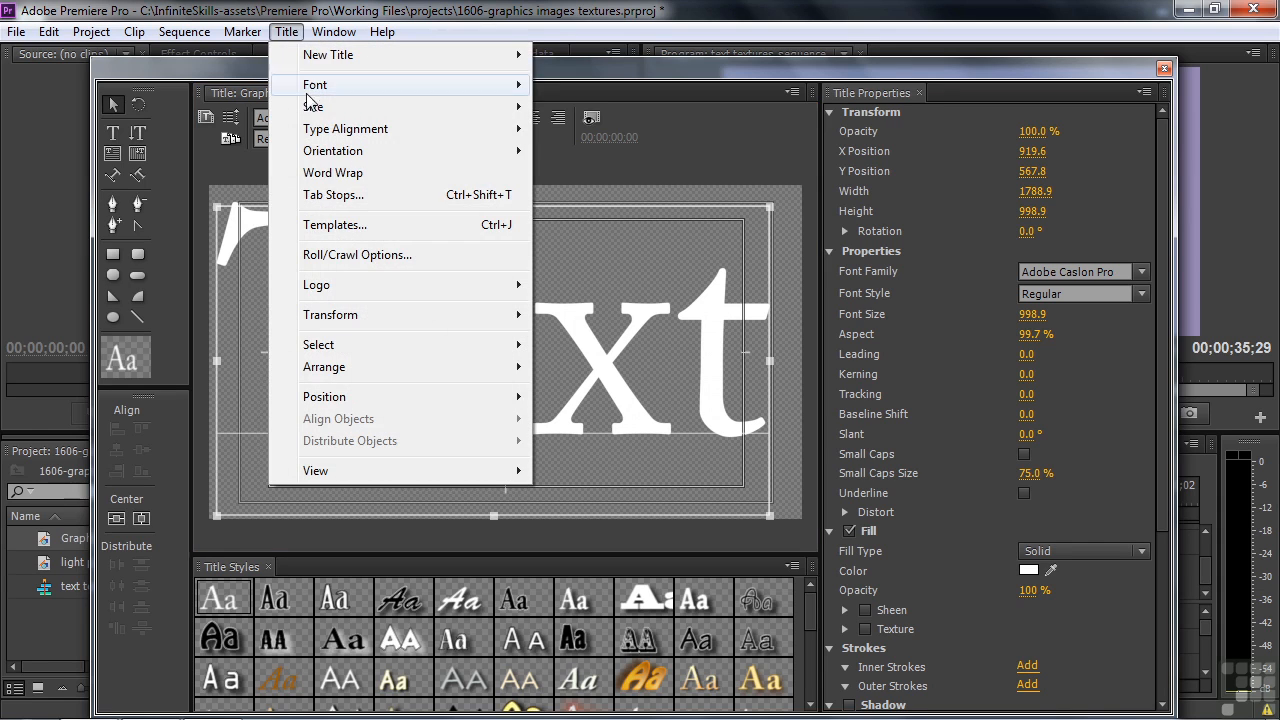
pyautogui.moveTo(337, 288)
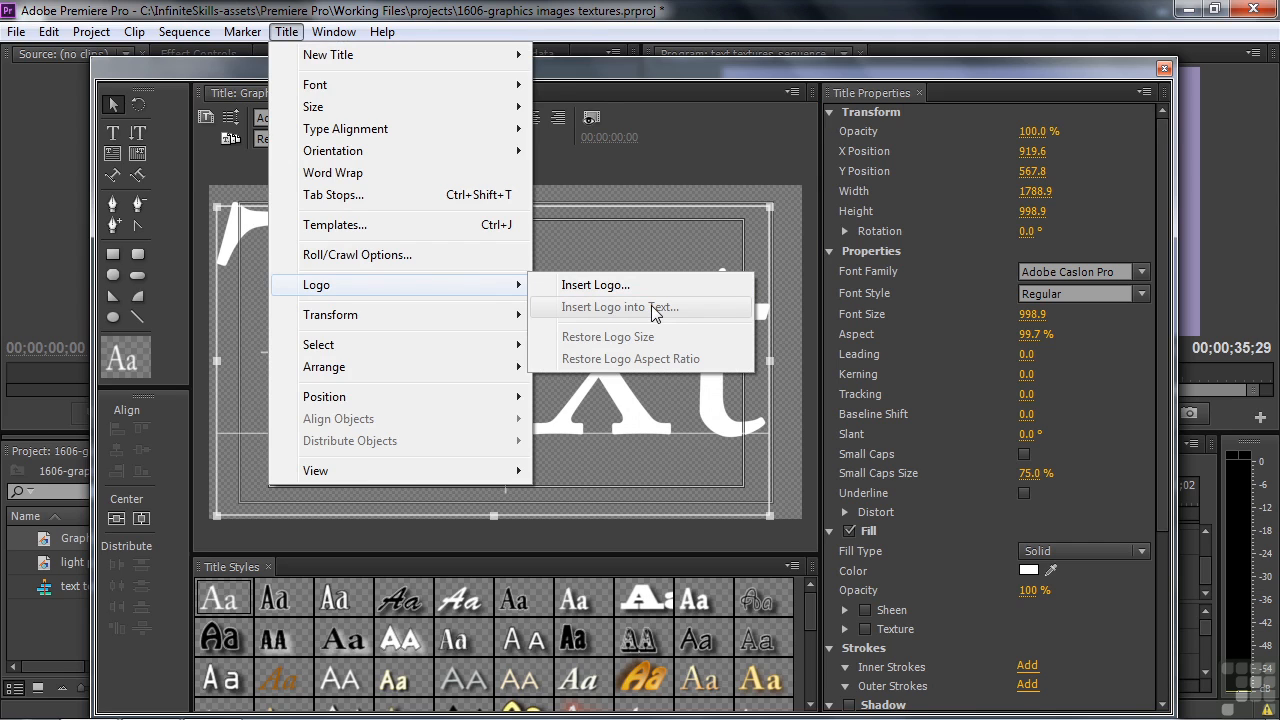
pyautogui.click(651, 252)
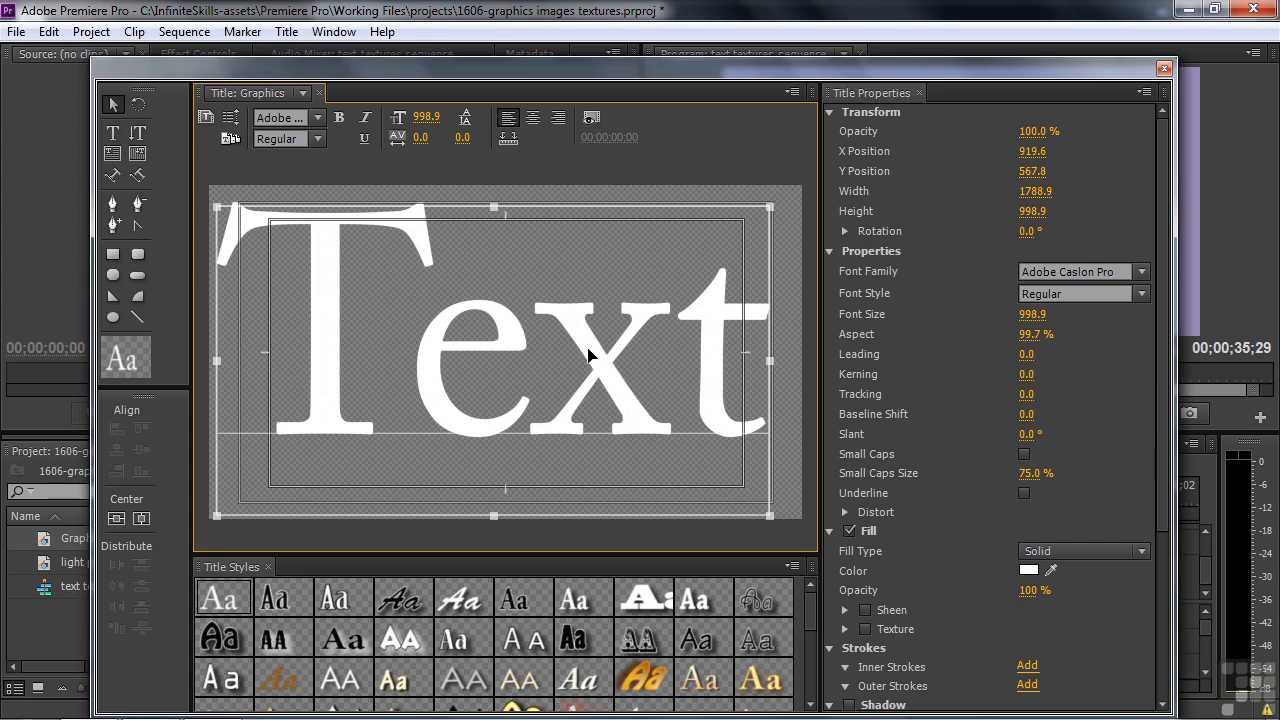
# Insert tennis-ball.gif as a logo into the text between the "e" and the "x".
pyautogui.press('t')
pyautogui.click(535, 362)
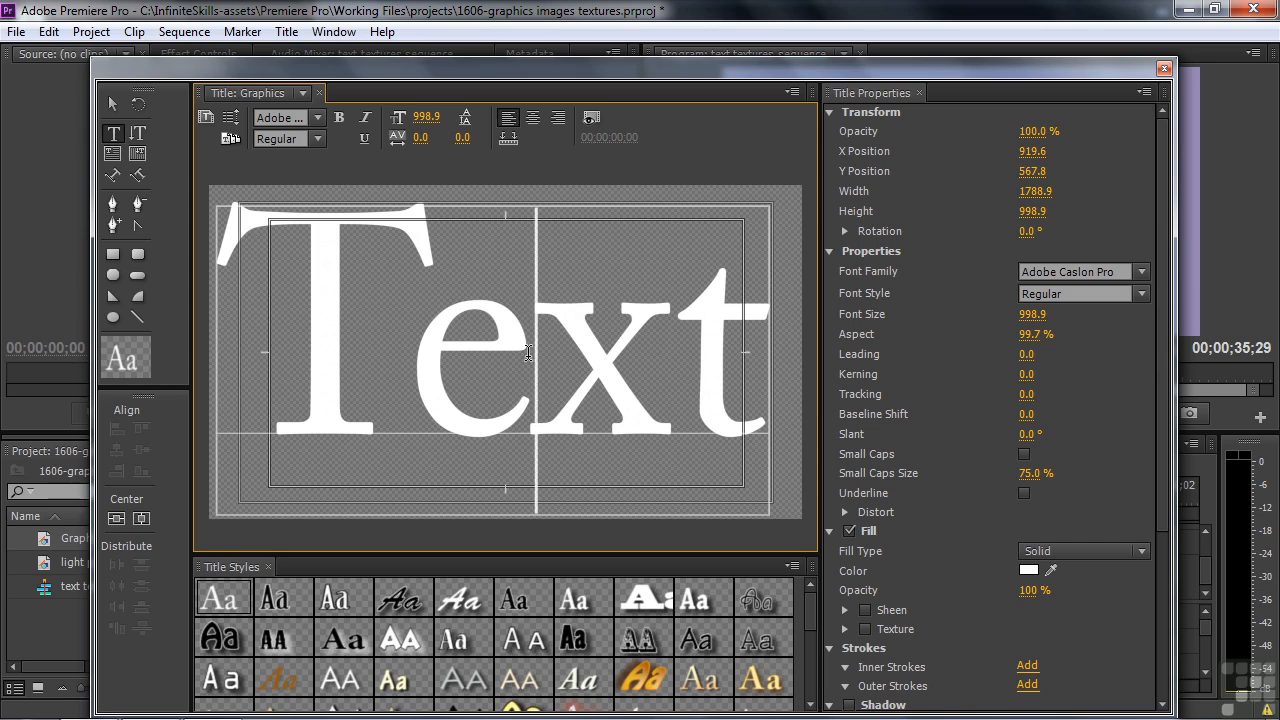
pyautogui.click(285, 32)
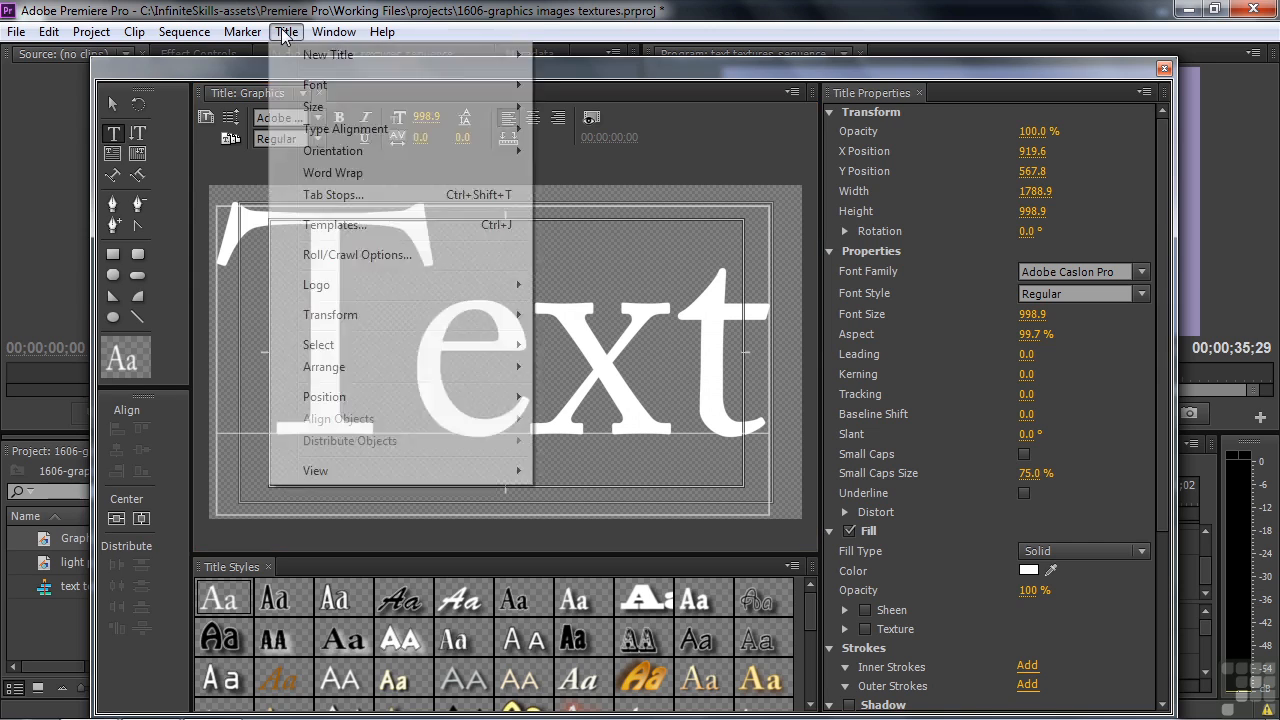
pyautogui.moveTo(335, 288)
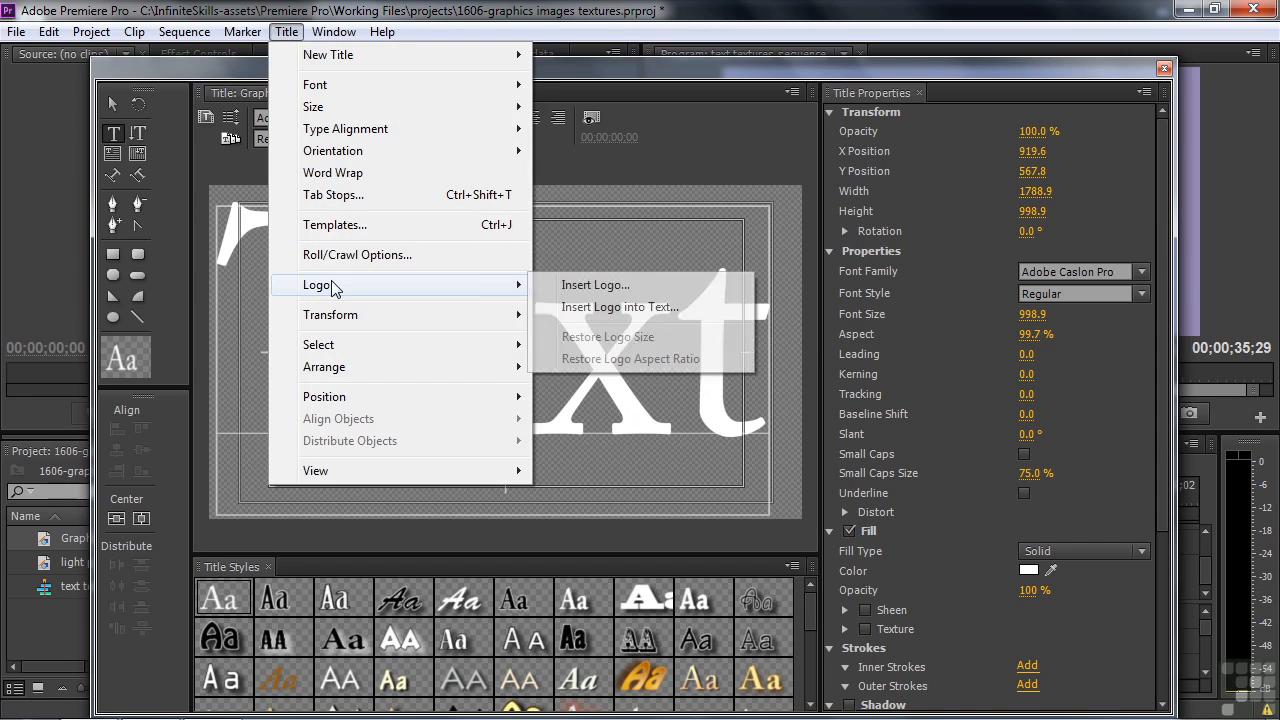
pyautogui.click(594, 310)
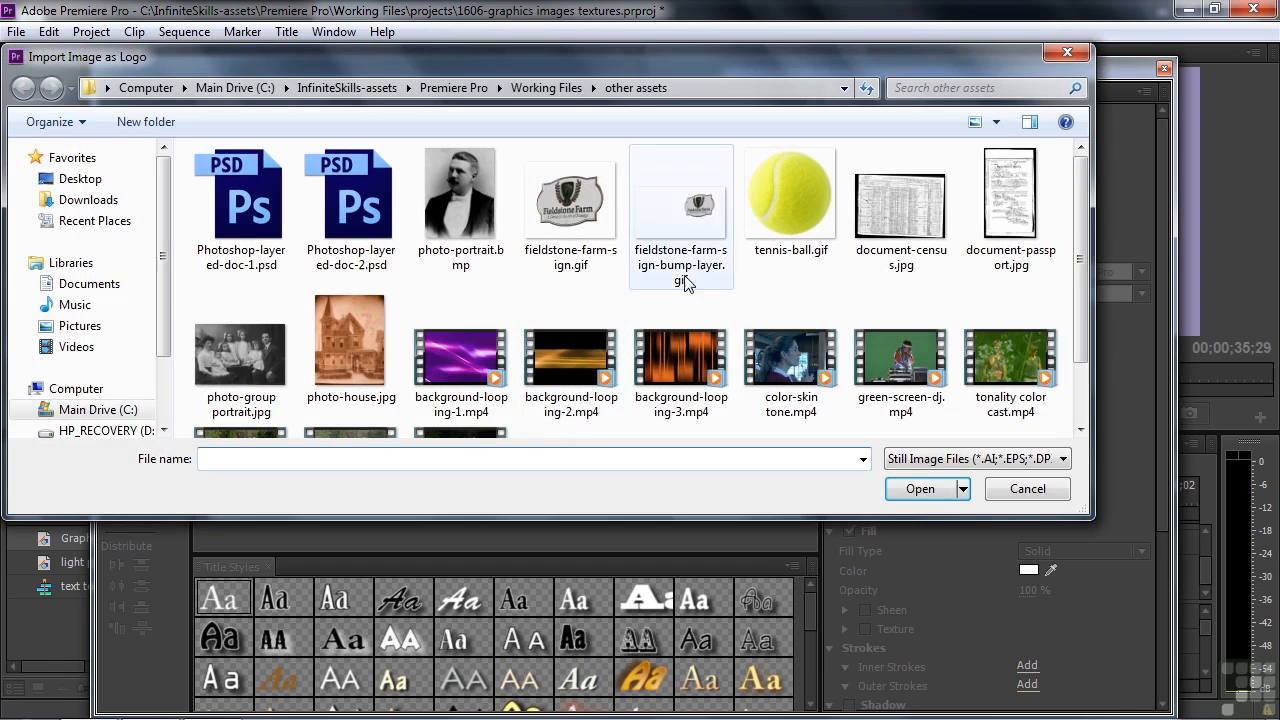
pyautogui.doubleClick(793, 204)
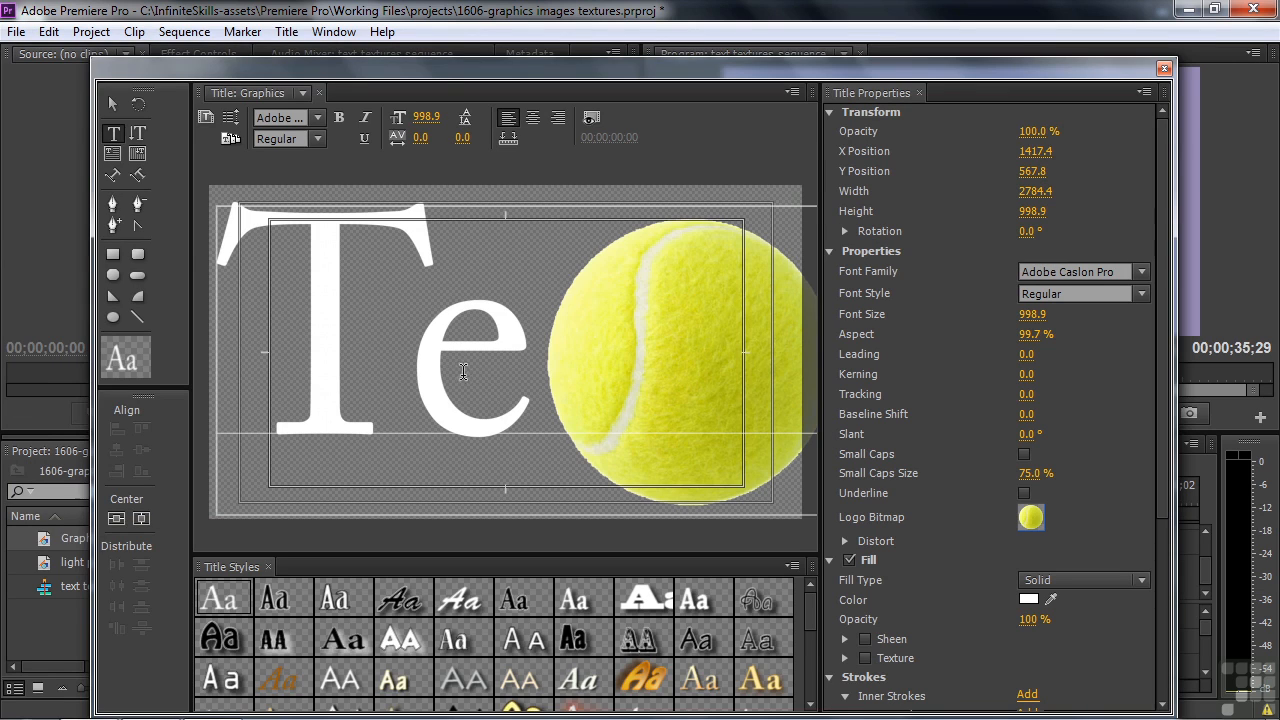
pyautogui.click(112, 104)
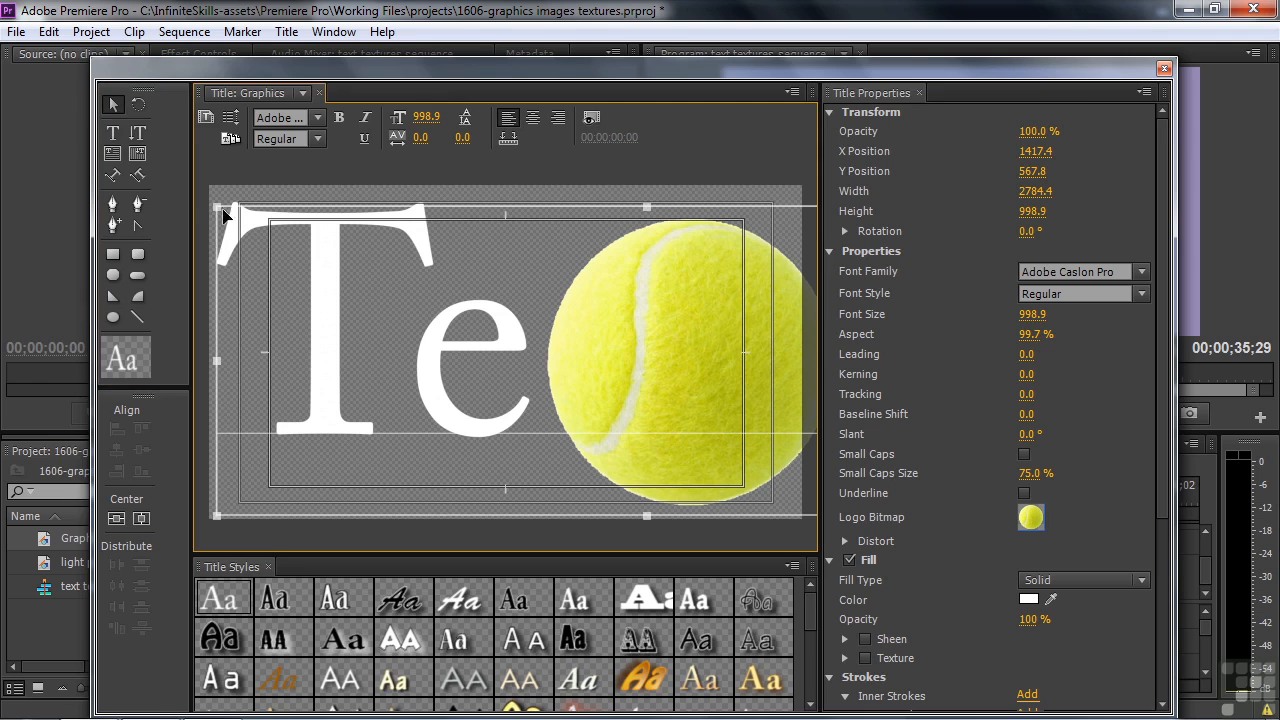
# Resize the text containing the tennis ball to a font size of about 578.6 and center it horizontally in the title frame.
pyautogui.moveTo(218, 208); pyautogui.dragTo(417, 336)
pyautogui.moveTo(588, 392); pyautogui.dragTo(394, 314)
pyautogui.moveTo(651, 349); pyautogui.dragTo(603, 337)
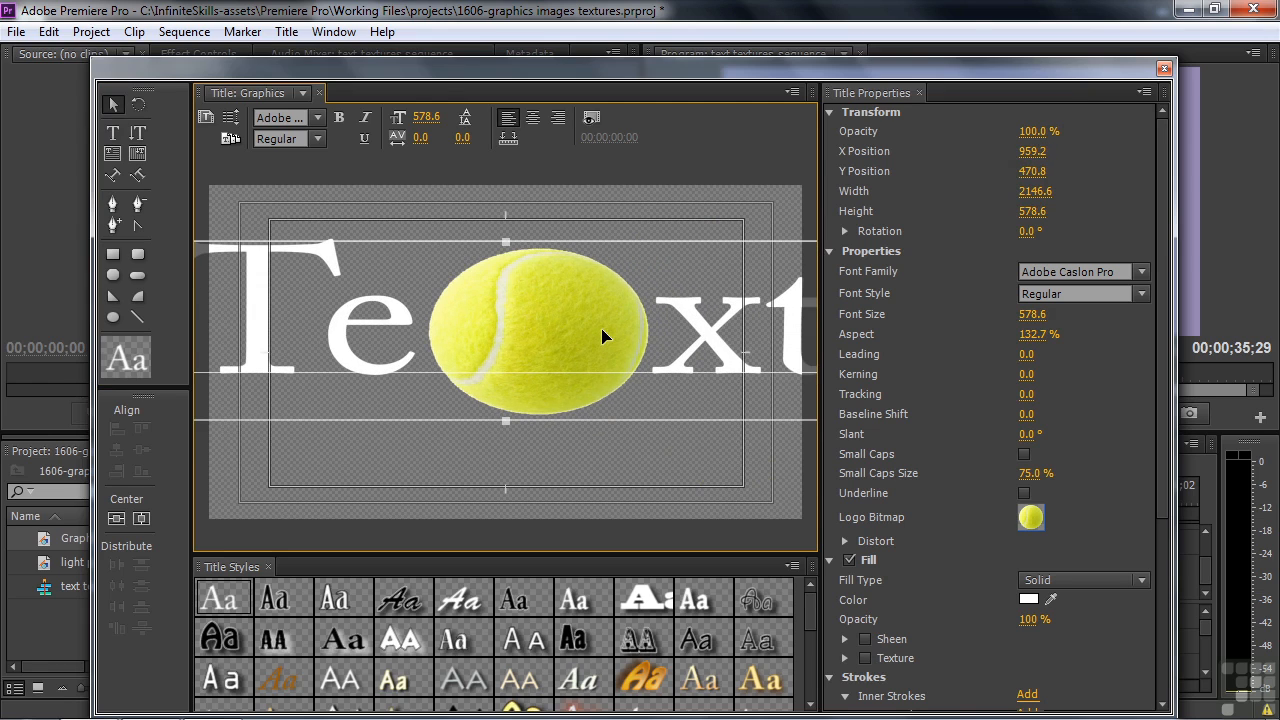
# Select only the tennis ball within the text, reduce its font size to 319.6 and set its baseline shift to 77.
pyautogui.click(114, 133)
pyautogui.moveTo(425, 300); pyautogui.dragTo(586, 323)
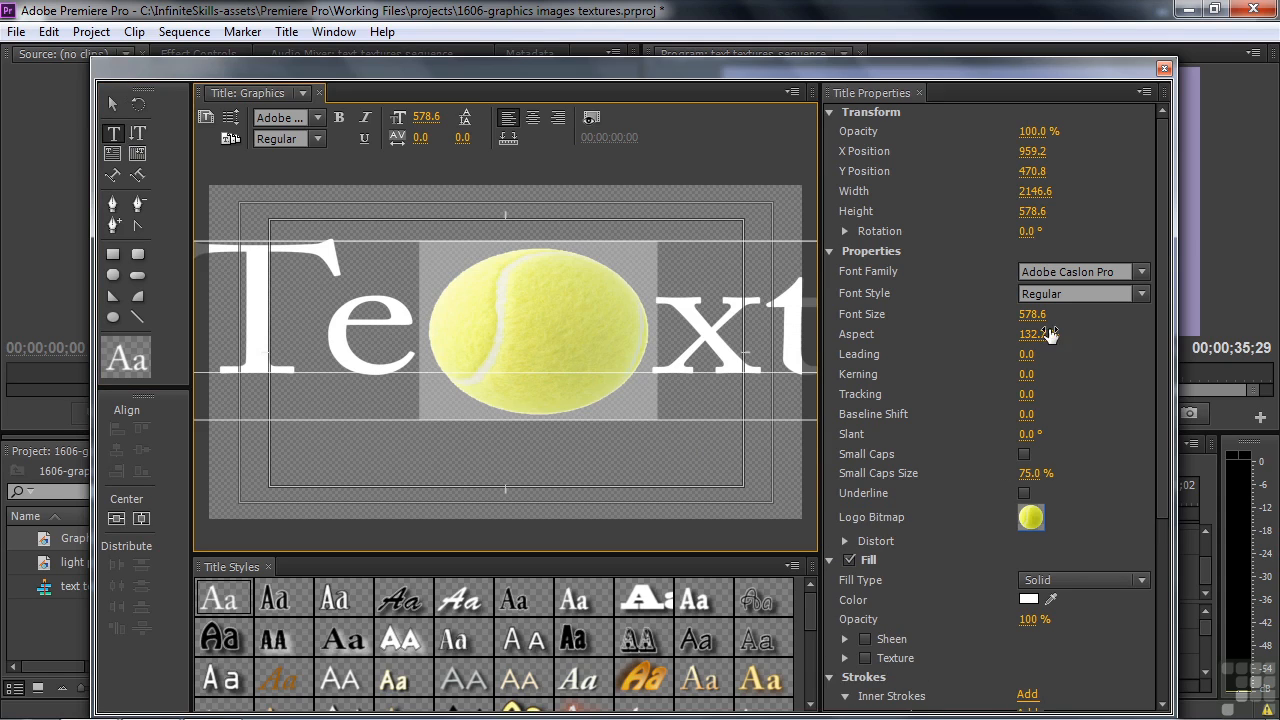
pyautogui.moveTo(1034, 318); pyautogui.dragTo(775, 318)
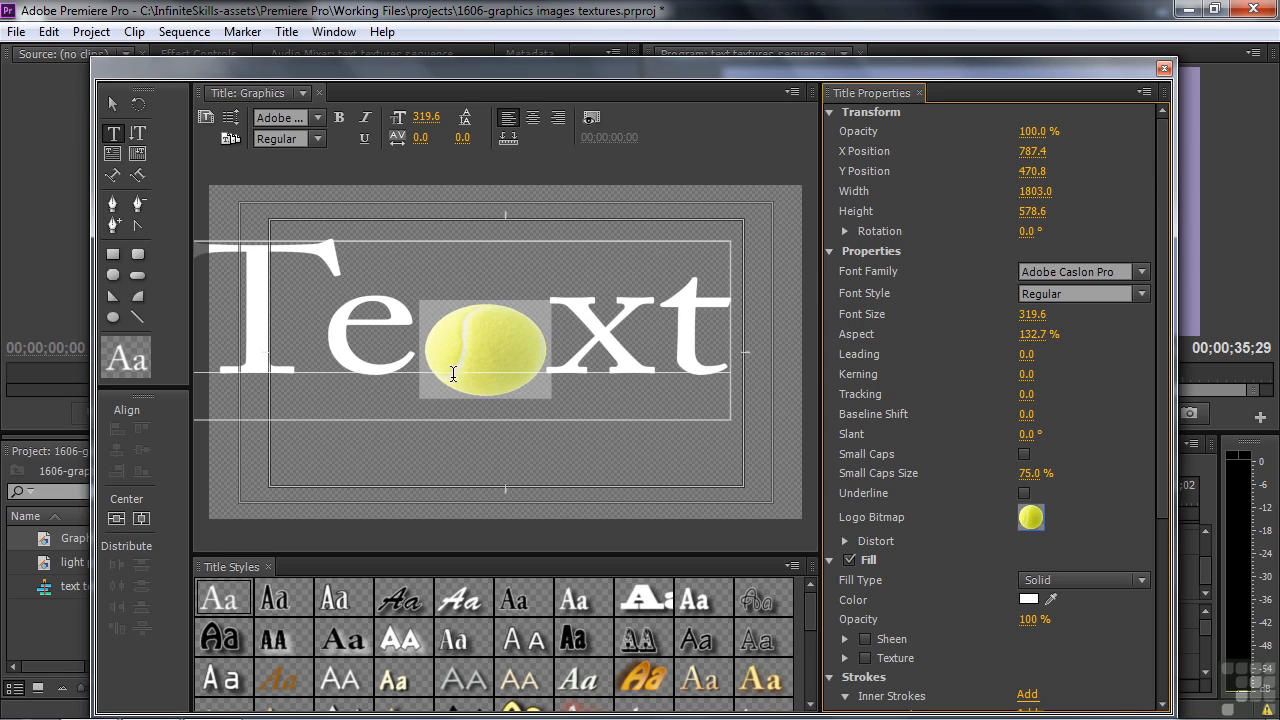
pyautogui.moveTo(1027, 414)
pyautogui.mouseDown()
pyautogui.moveTo(1078, 414)
pyautogui.moveTo(1028, 418)
pyautogui.mouseUp()
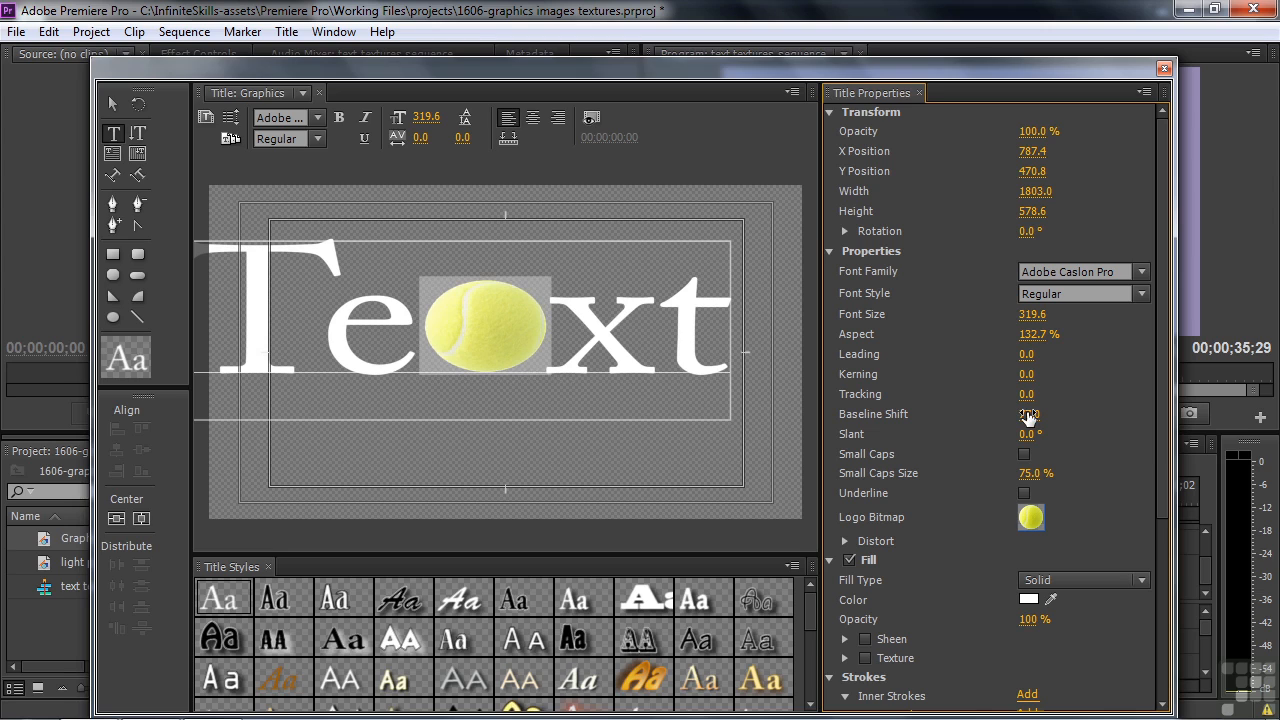
# Apply the gold bold Adobe Caslon Pro style to the tennis ball and set its baseline shift to 90.
pyautogui.click(644, 677)
pyautogui.click(772, 677)
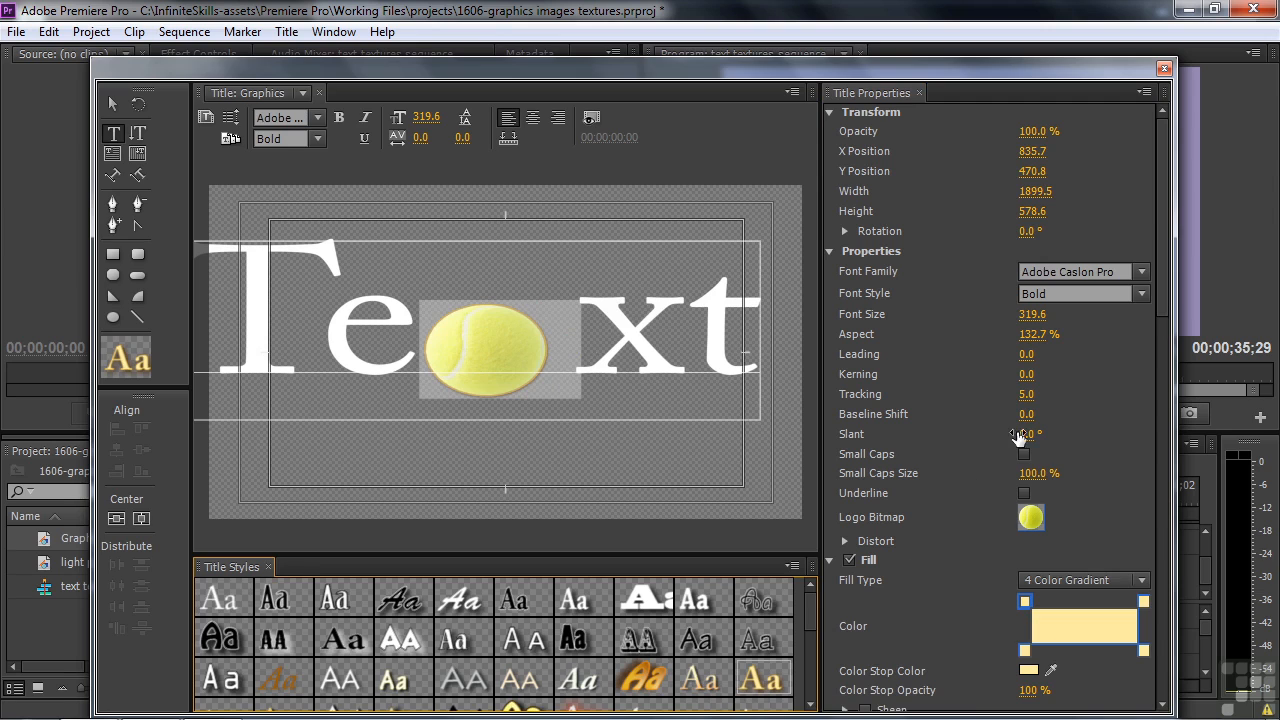
pyautogui.moveTo(1027, 414); pyautogui.dragTo(1066, 414)
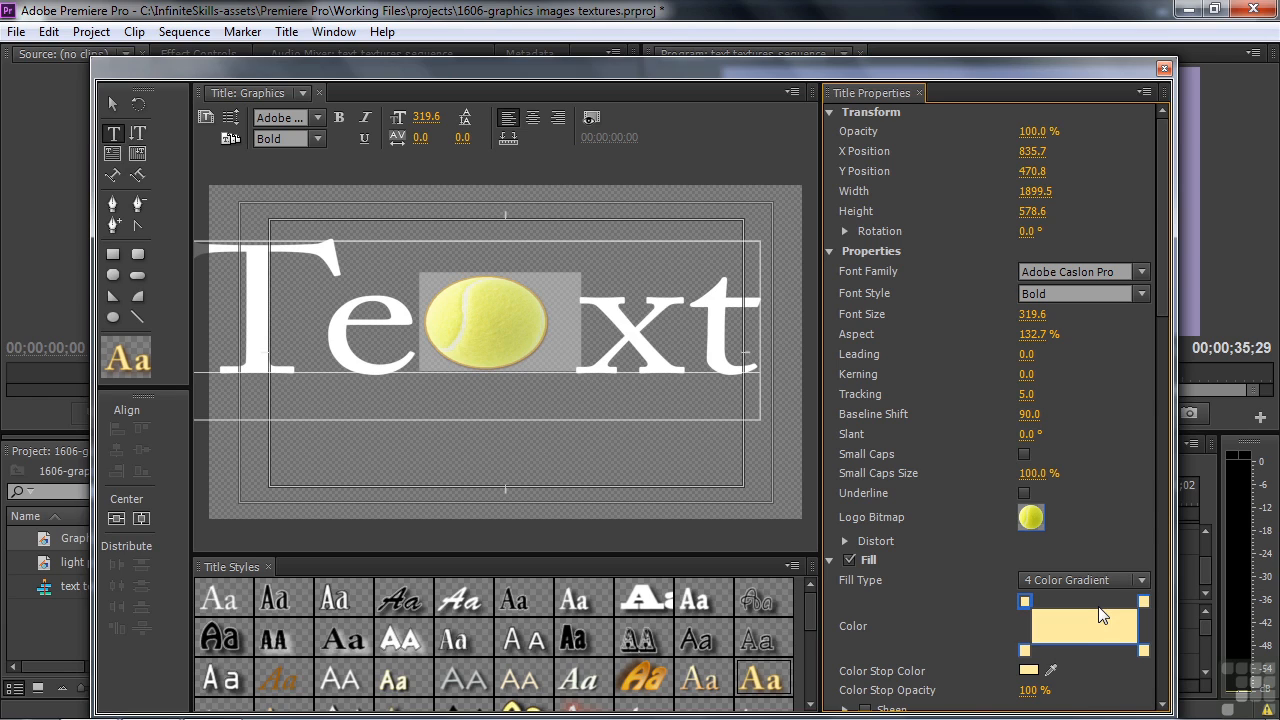
# Delete the tennis ball logo from the word "Text" and enlarge the word to about 1729 × 980 in the title frame.
pyautogui.moveTo(429, 308); pyautogui.dragTo(519, 323)
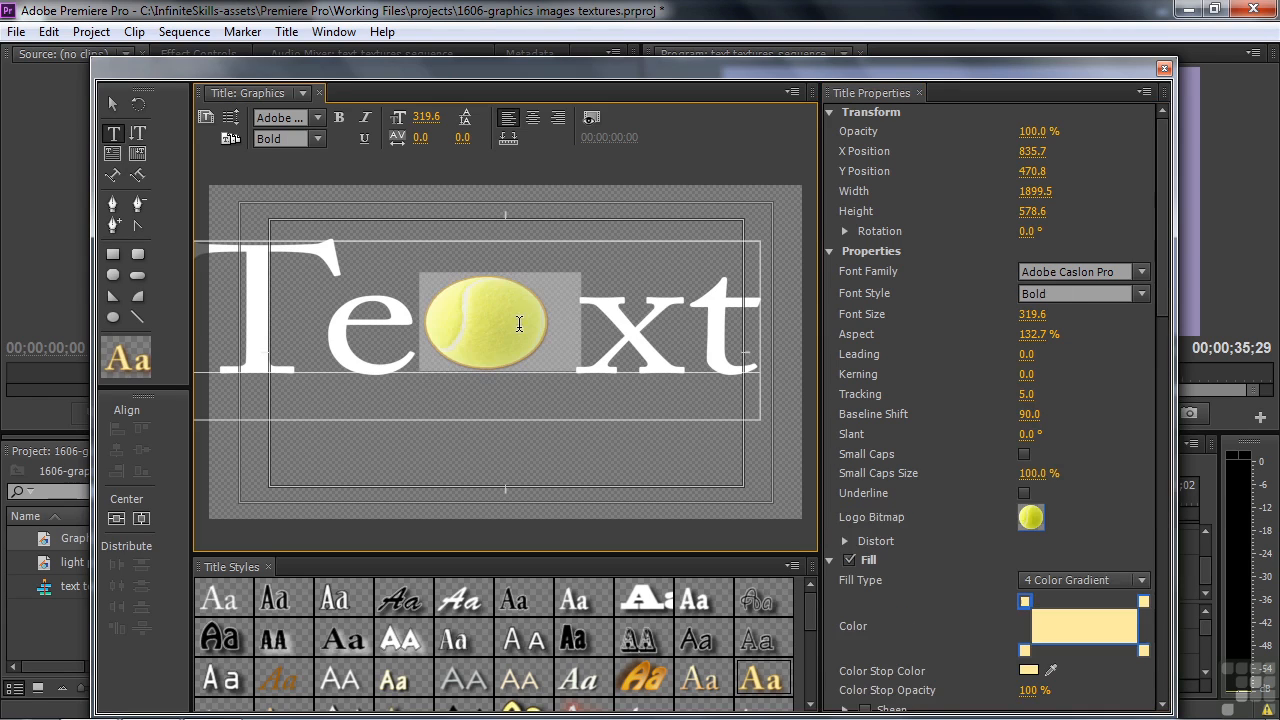
pyautogui.press('BackSpace')
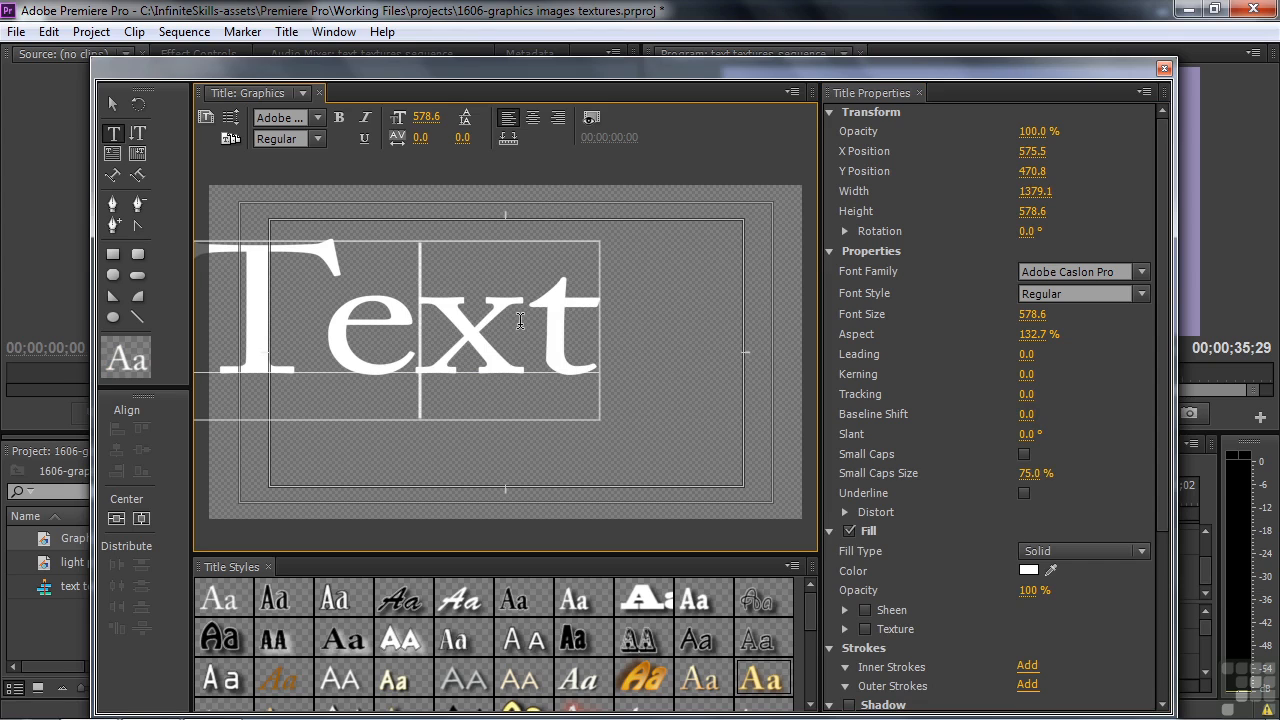
pyautogui.click(115, 105)
pyautogui.click(328, 271)
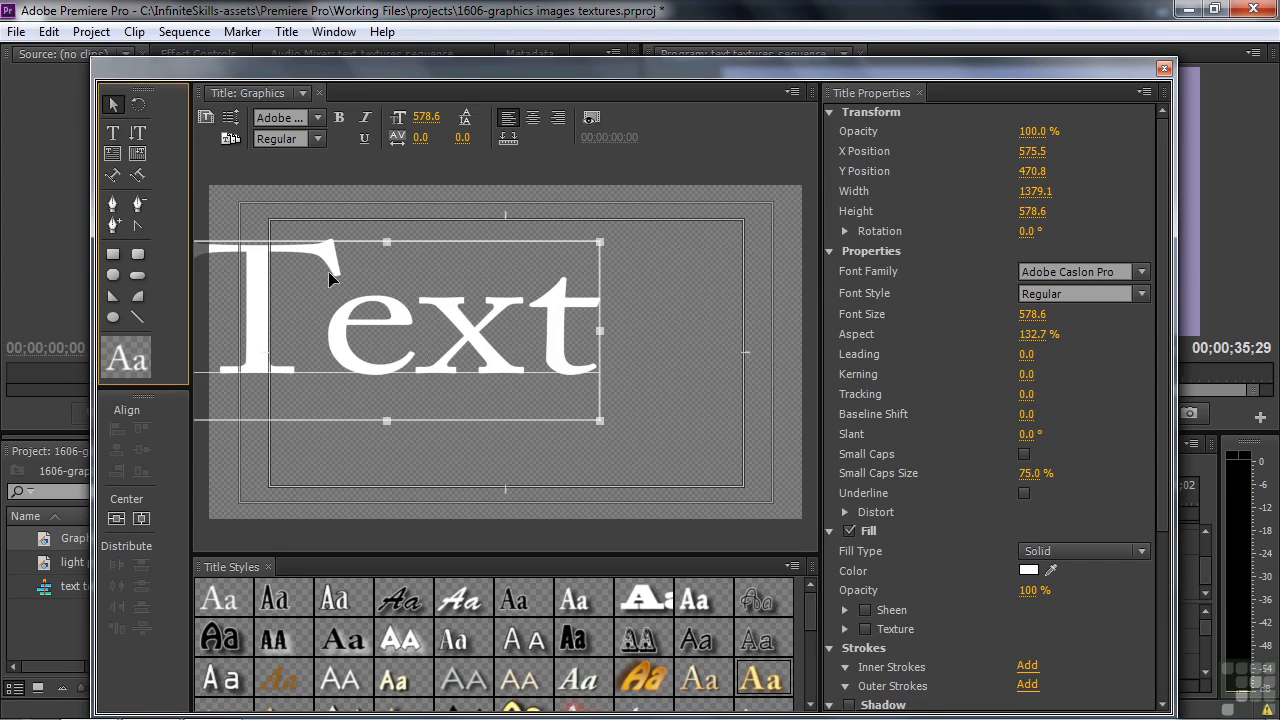
pyautogui.moveTo(380, 310); pyautogui.dragTo(427, 348)
pyautogui.moveTo(580, 318); pyautogui.dragTo(772, 194)
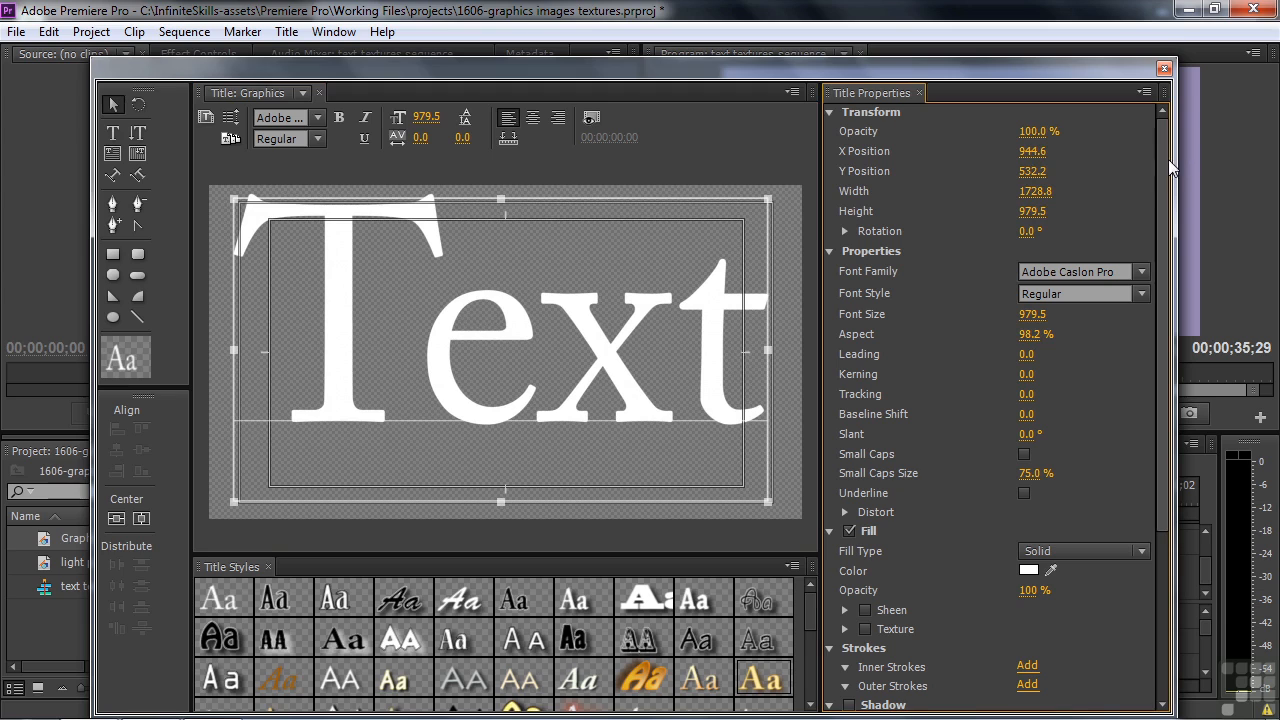
# Add an outer edge stroke to the word "Text" and enable a texture for its fill.
pyautogui.moveTo(1164, 170); pyautogui.dragTo(1172, 443)
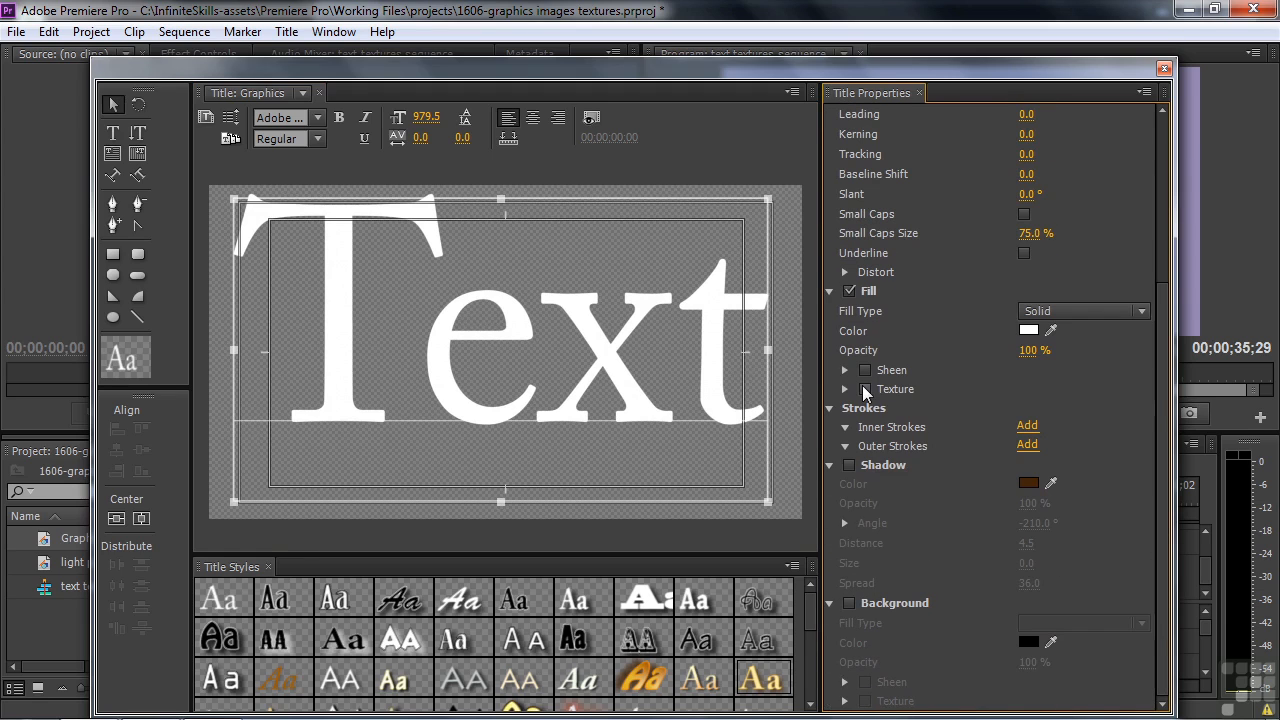
pyautogui.click(1026, 445)
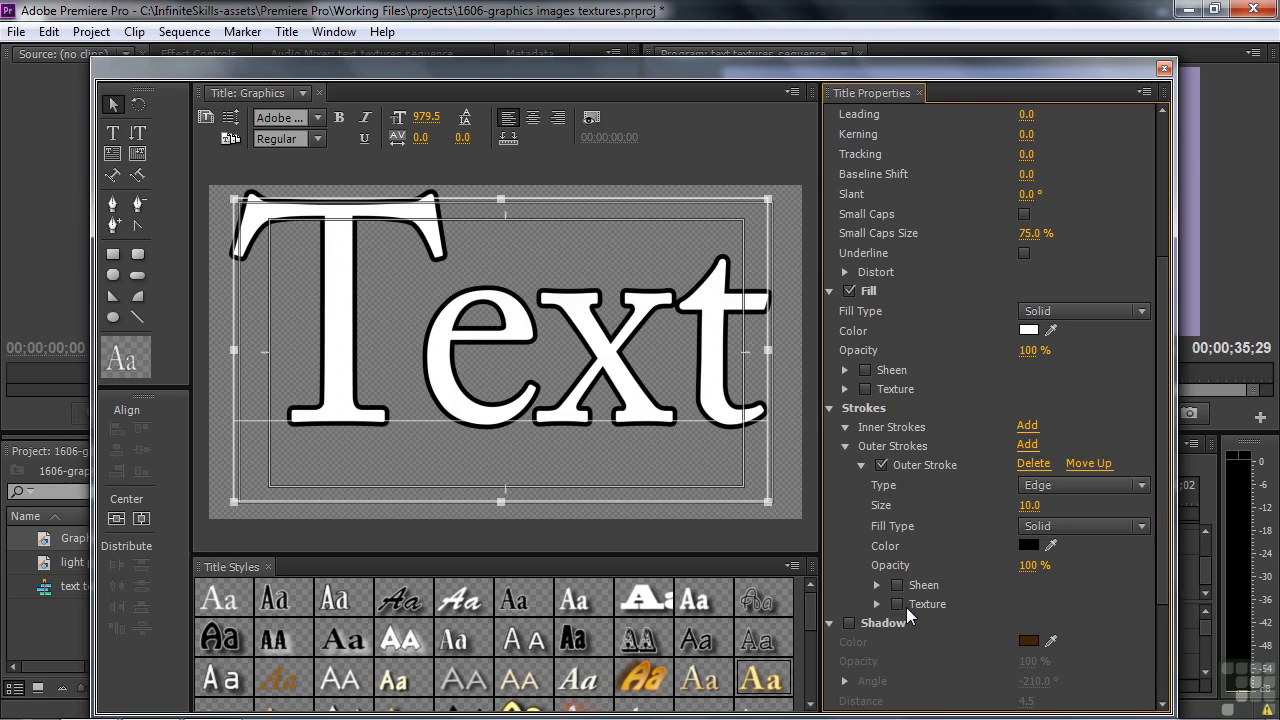
pyautogui.click(865, 389)
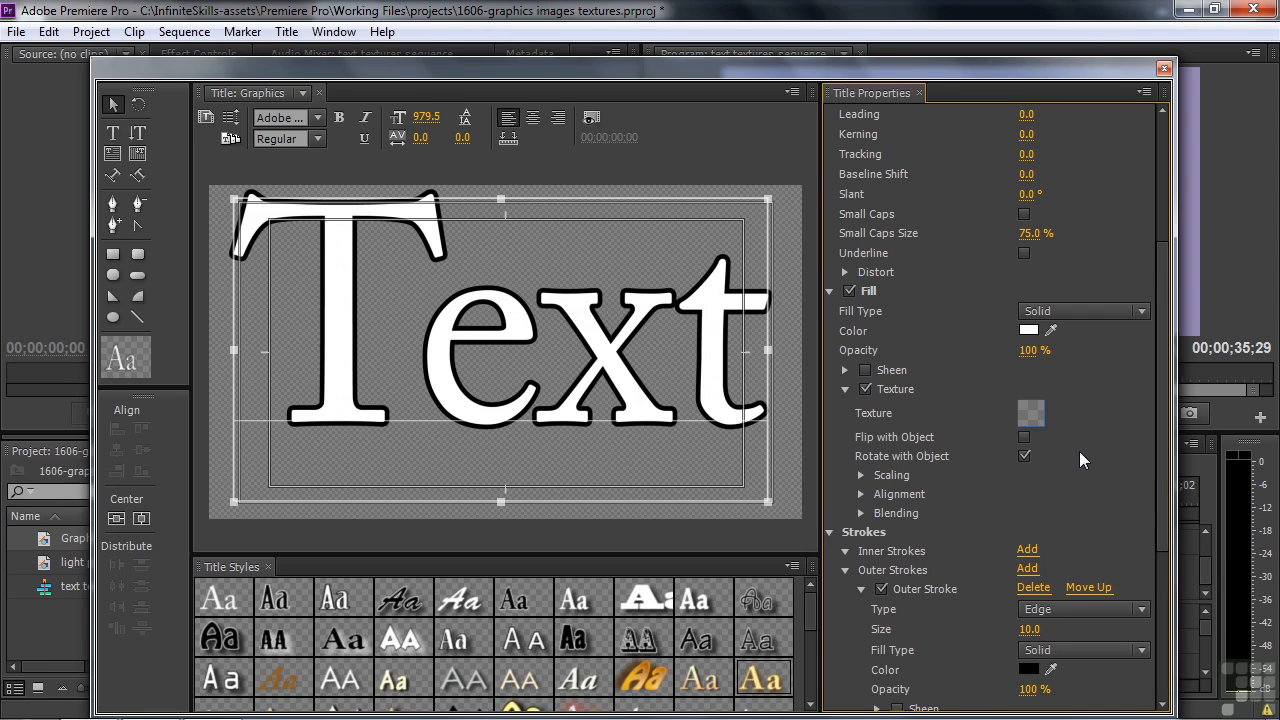
# Load the dark orange 1920 × 1080 background image from Adobe Premiere Pro CS6's Presets\Textures folder as the text's fill texture.
pyautogui.click(1033, 425)
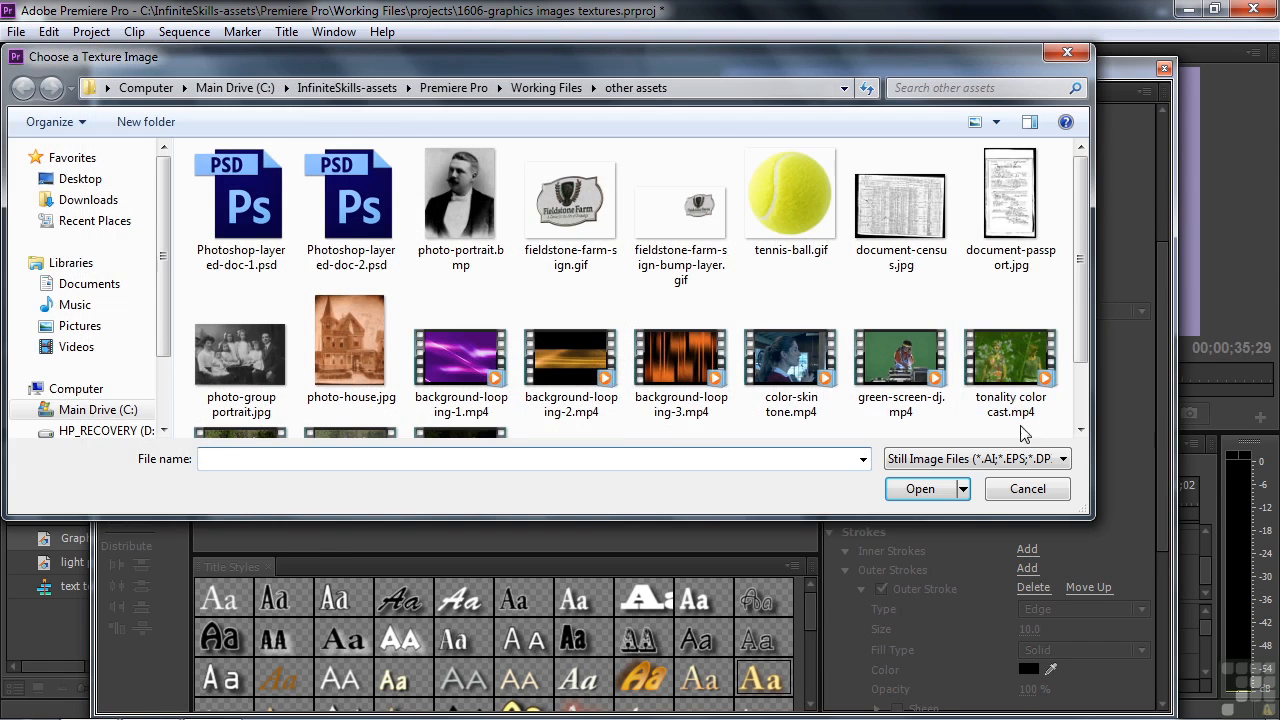
pyautogui.click(232, 88)
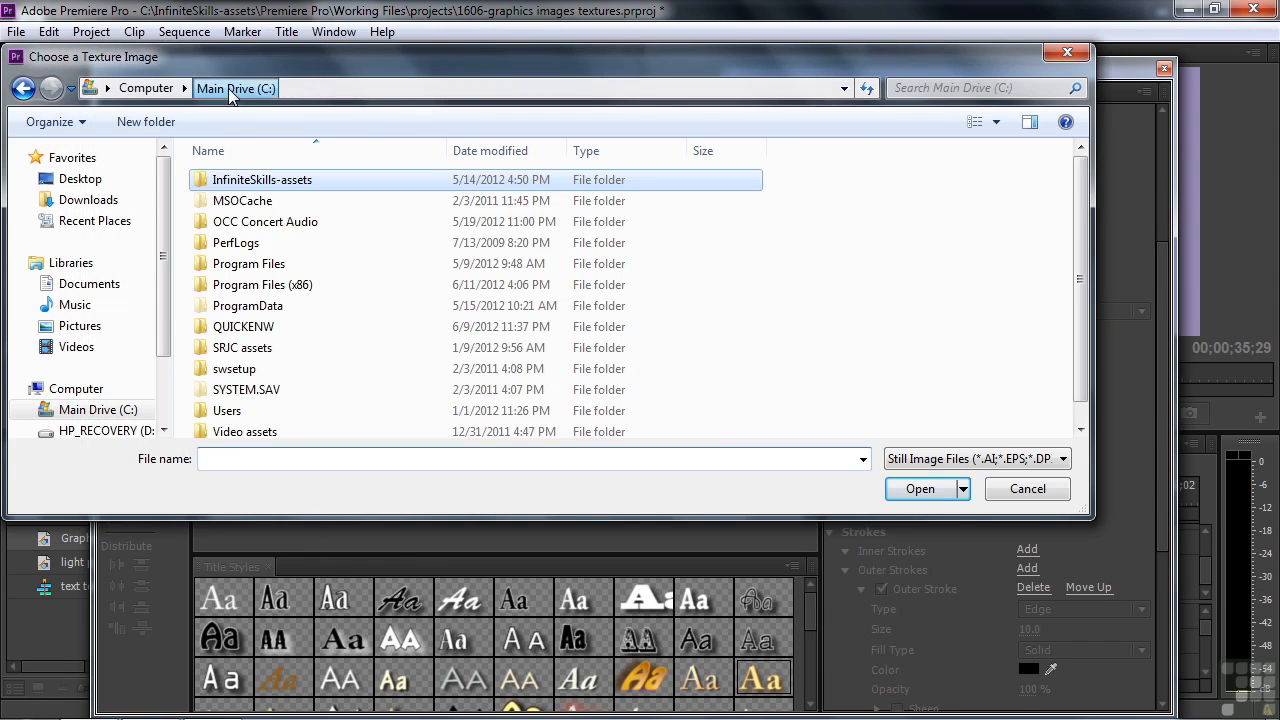
pyautogui.doubleClick(215, 264)
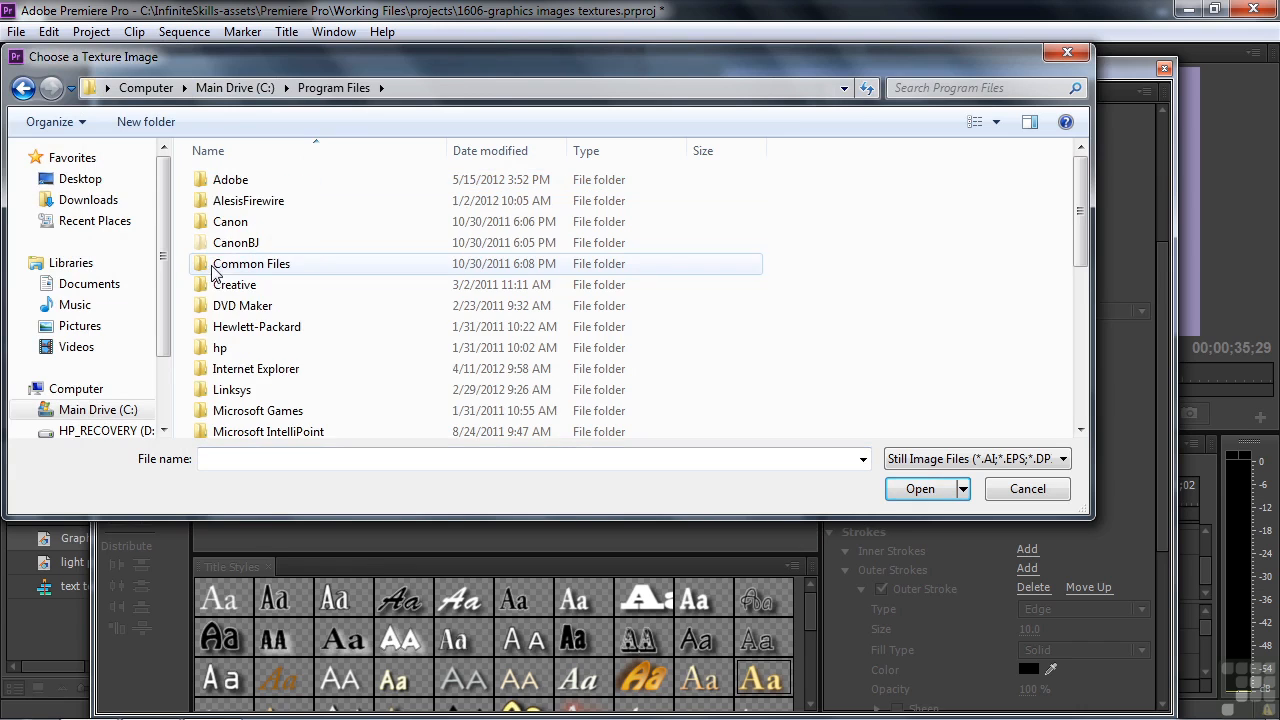
pyautogui.doubleClick(214, 183)
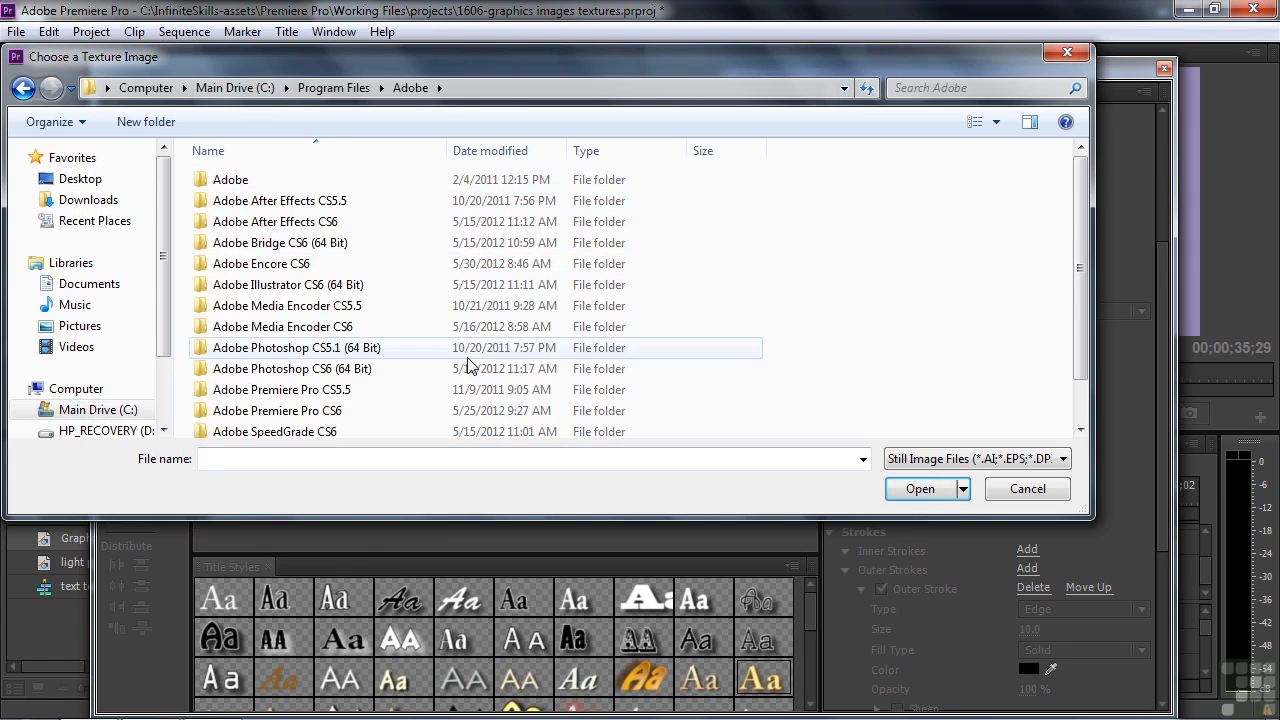
pyautogui.doubleClick(305, 411)
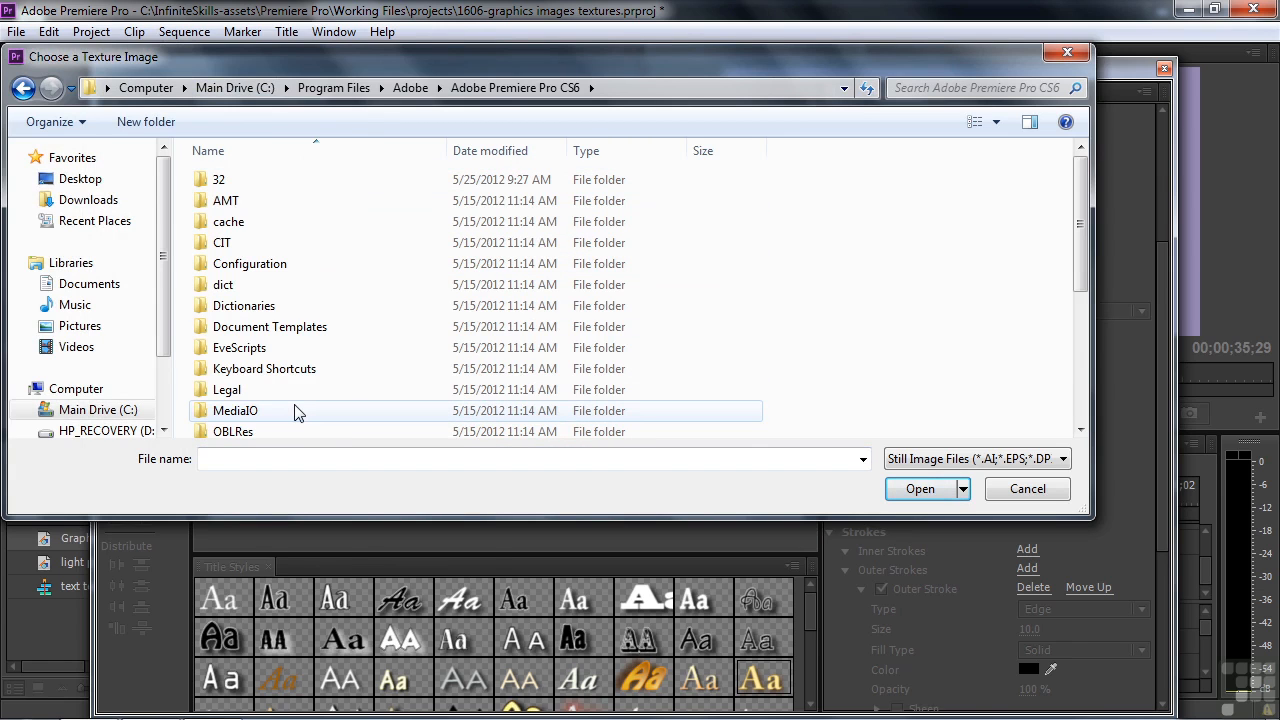
pyautogui.scroll(-3, 295, 411)
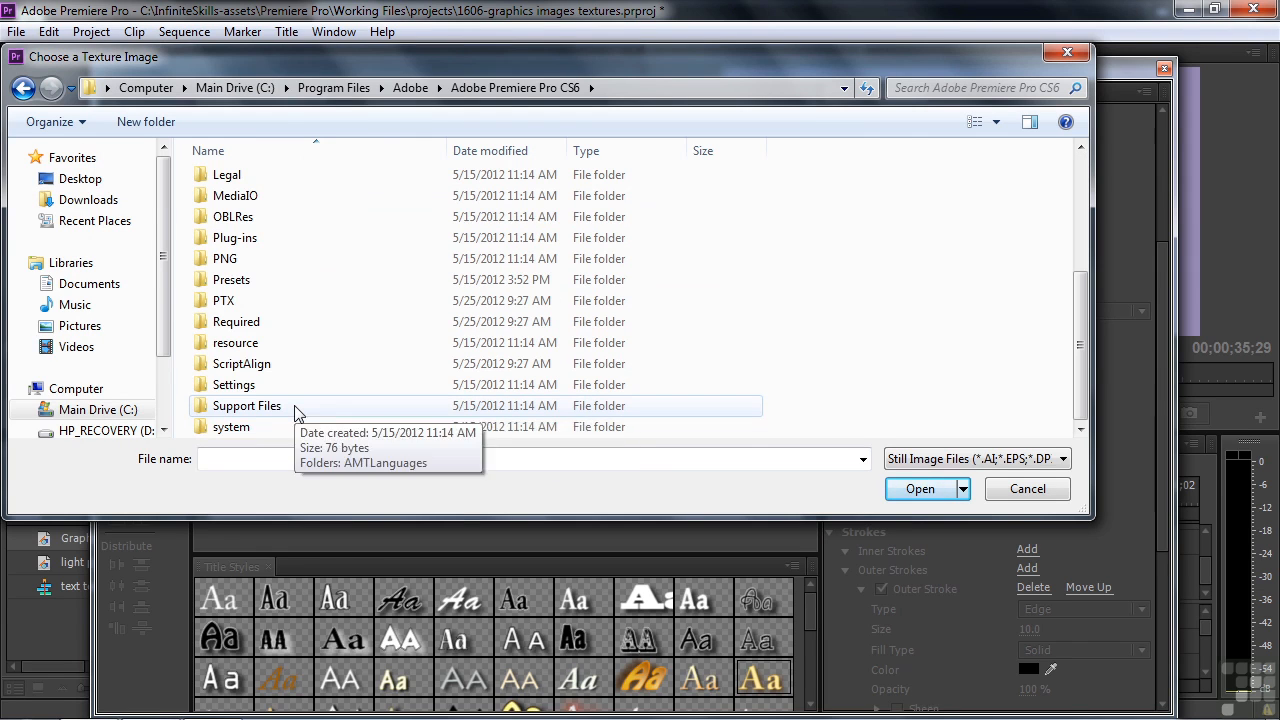
pyautogui.doubleClick(288, 278)
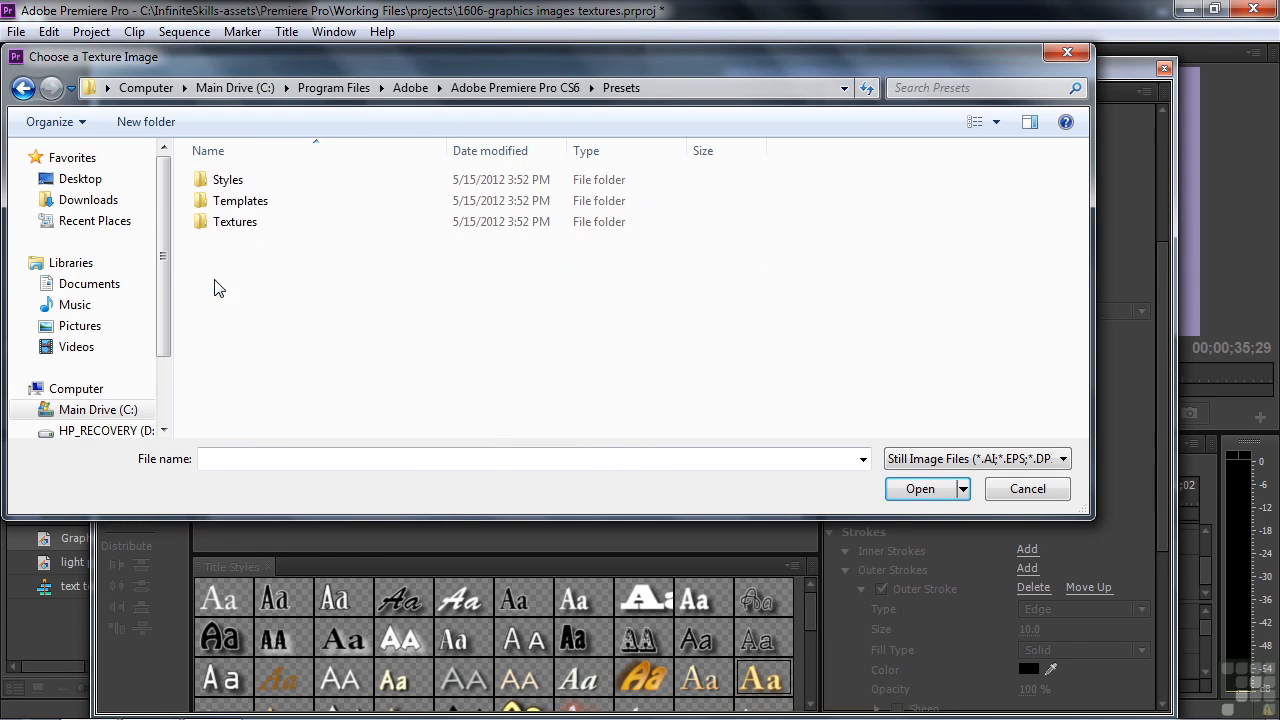
pyautogui.doubleClick(201, 224)
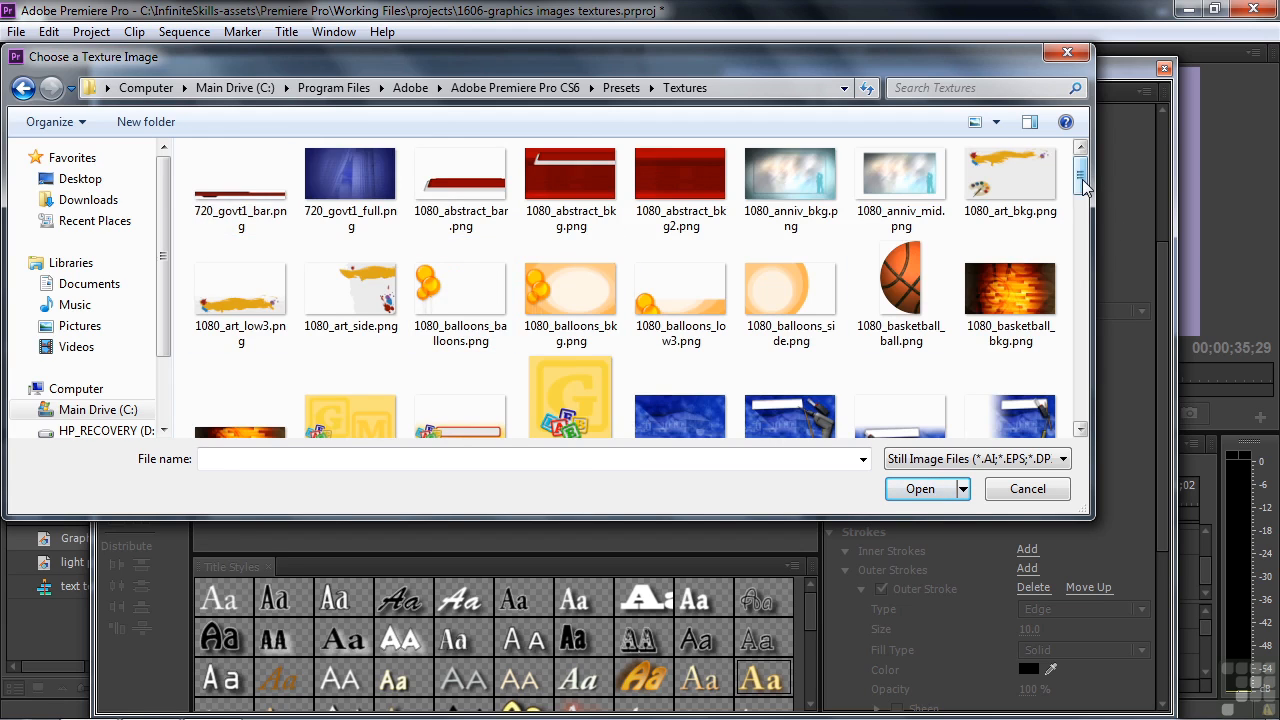
pyautogui.moveTo(1083, 185); pyautogui.dragTo(1100, 292)
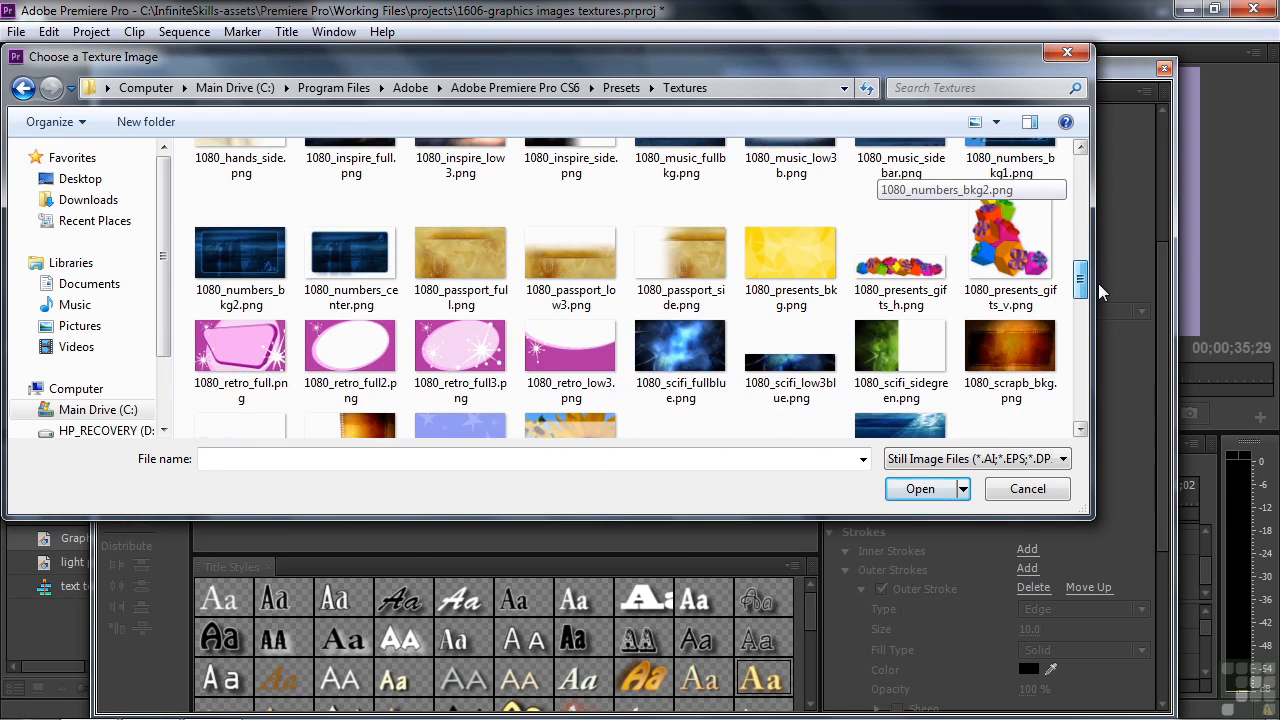
pyautogui.doubleClick(1005, 347)
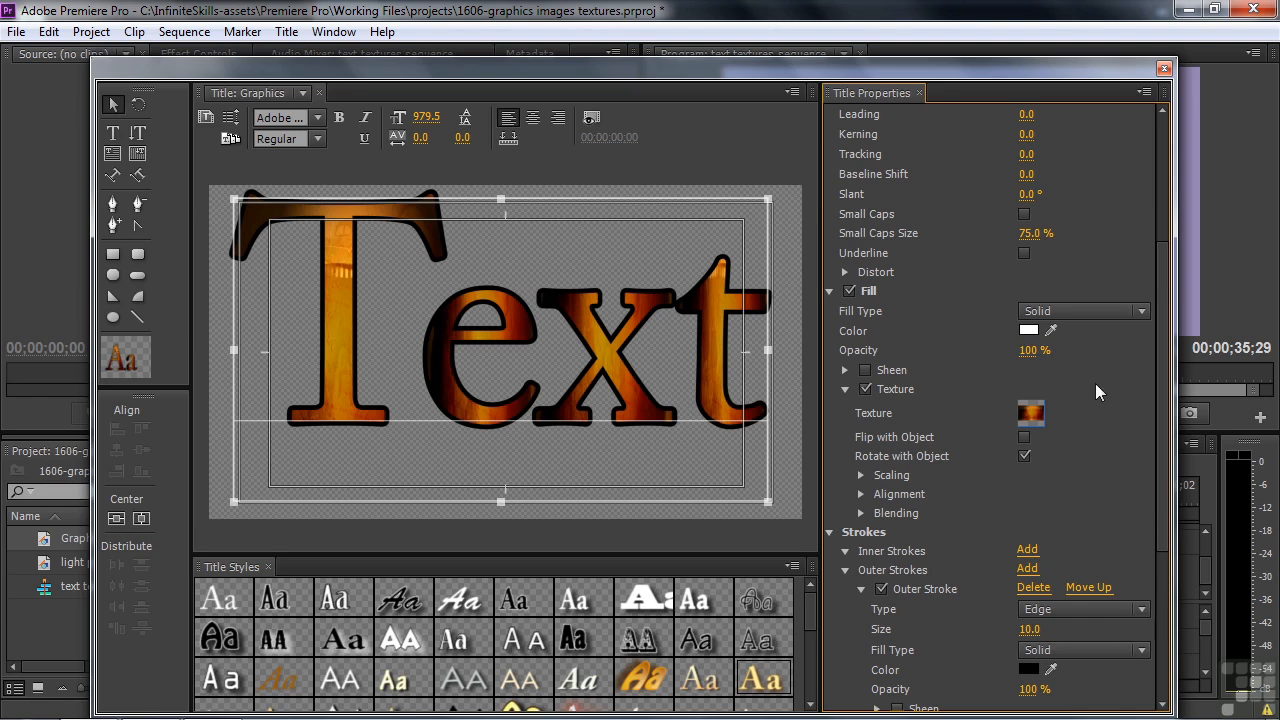
# Set the fill texture's blending mix to 16%.
pyautogui.moveTo(1166, 319); pyautogui.dragTo(1166, 383)
pyautogui.click(860, 367)
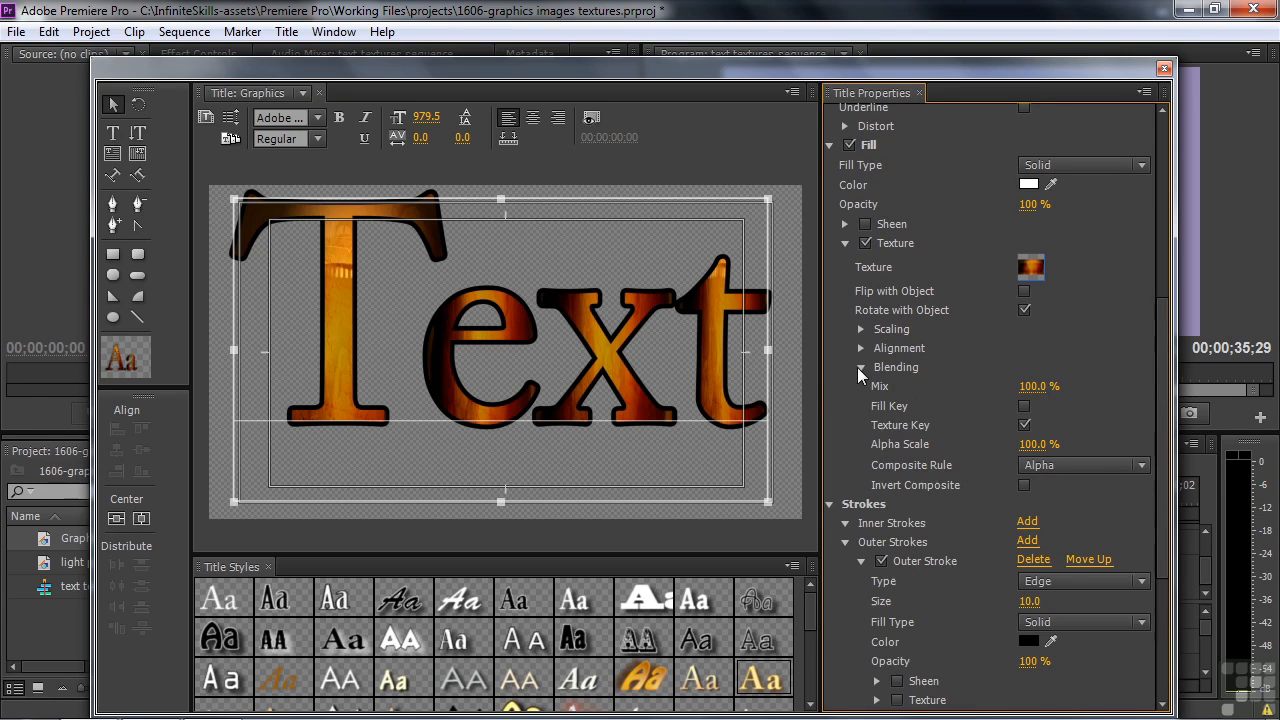
pyautogui.moveTo(1038, 386); pyautogui.dragTo(954, 386)
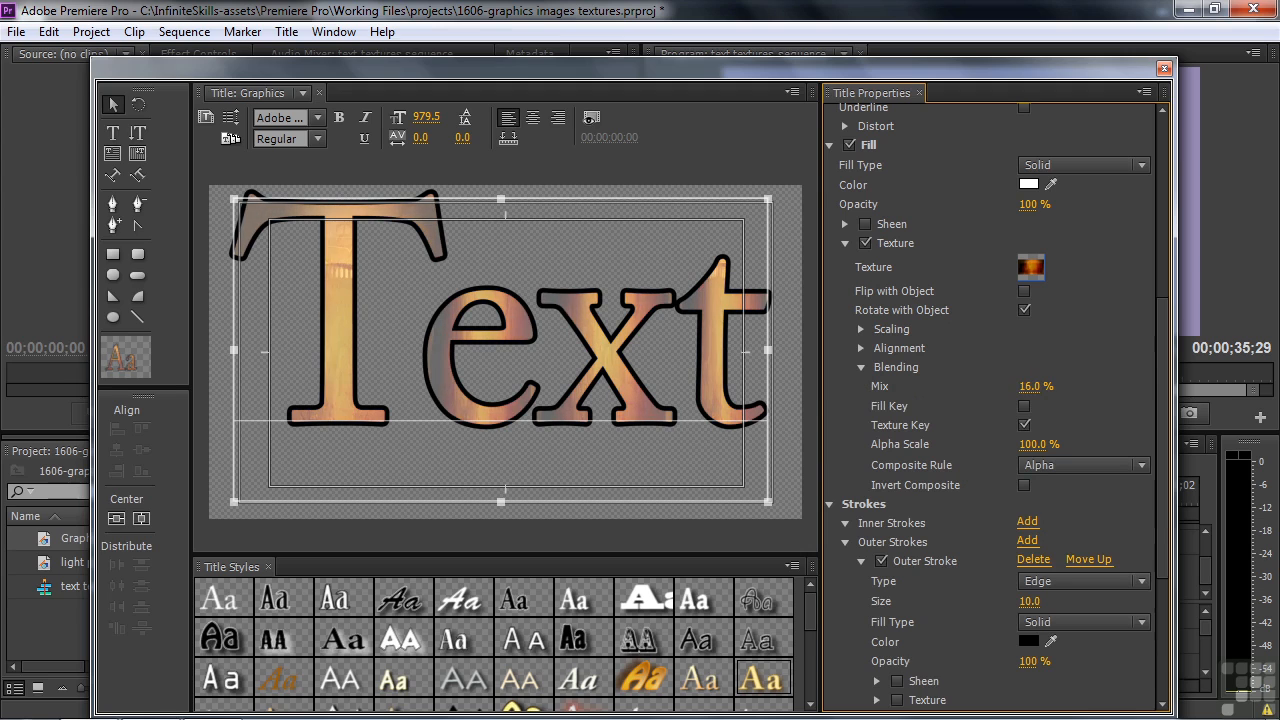
# Change the text's solid fill color to green 3D8110.
pyautogui.click(1028, 184)
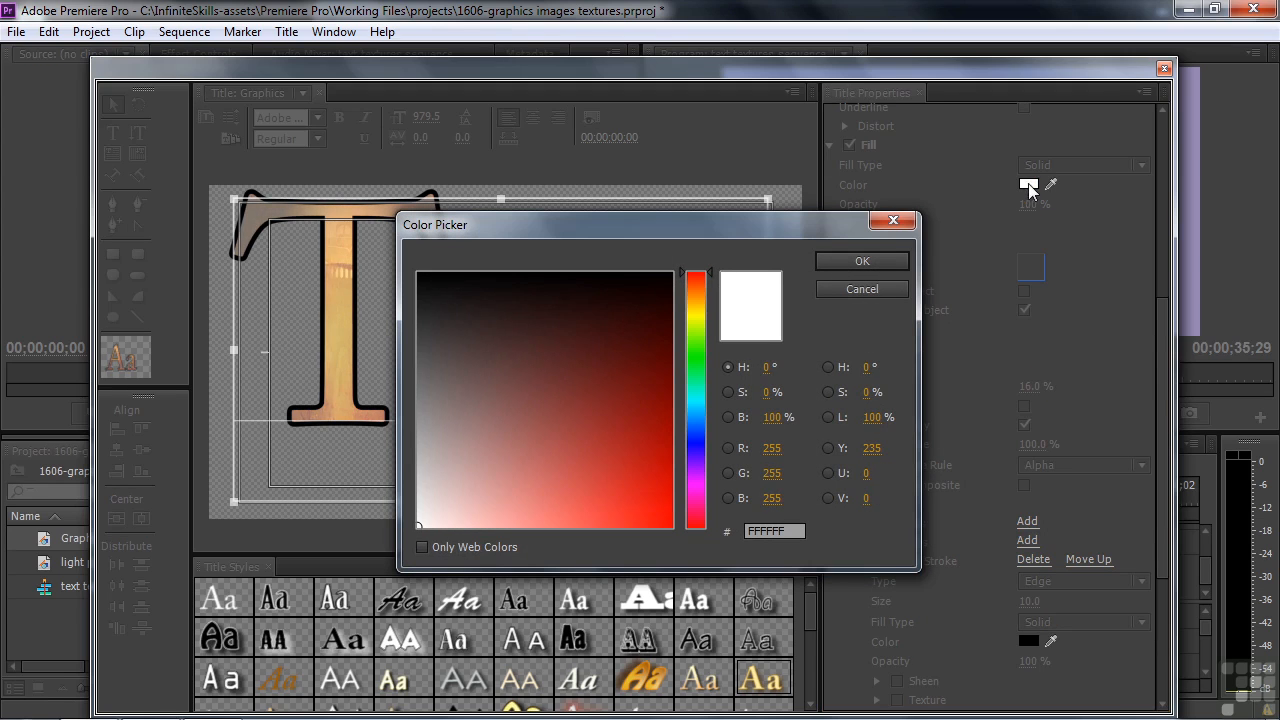
pyautogui.click(694, 340)
pyautogui.click(641, 401)
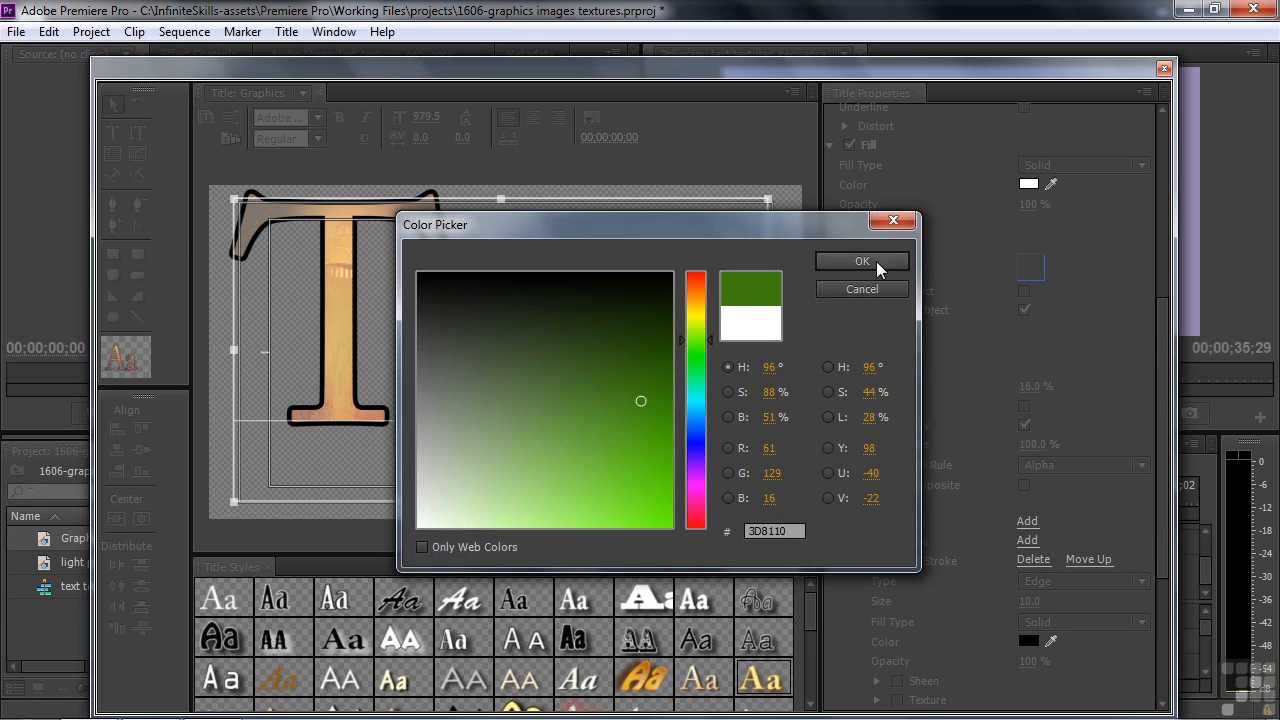
pyautogui.click(876, 261)
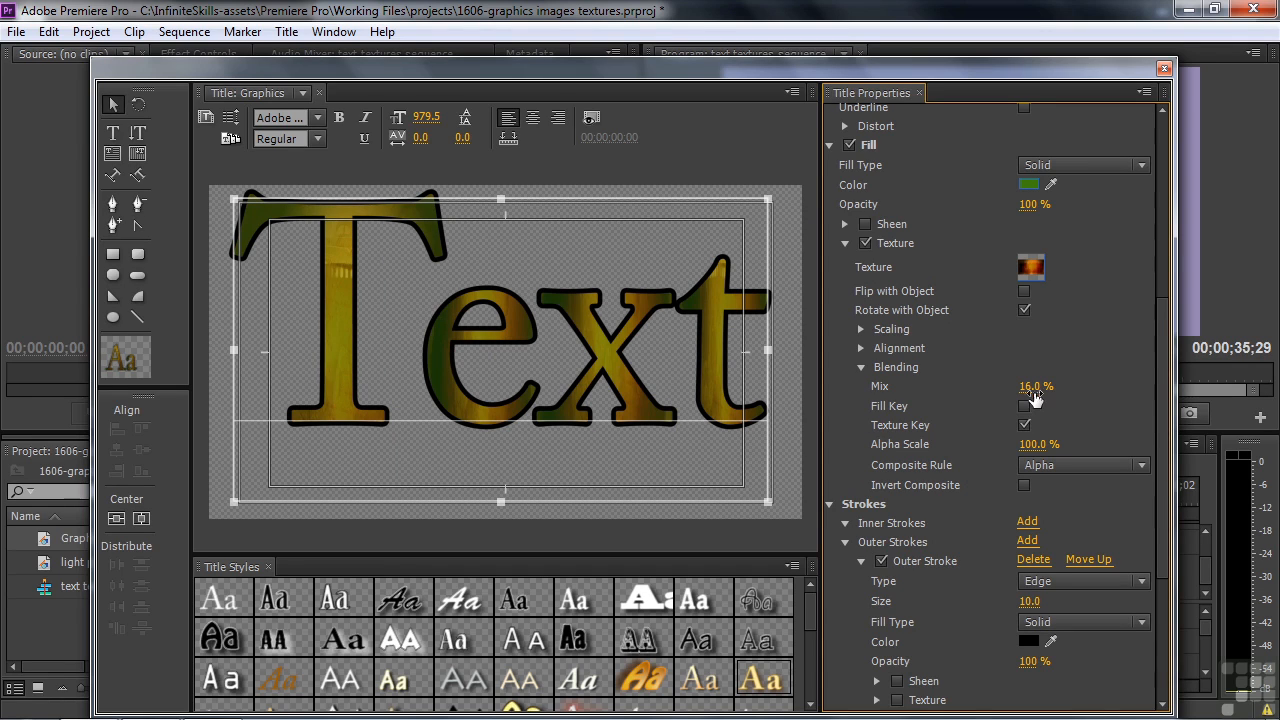
# Set the fill texture's blending mix to 44% and its horizontal scaling to 101%.
pyautogui.moveTo(1033, 390); pyautogui.dragTo(1067, 390)
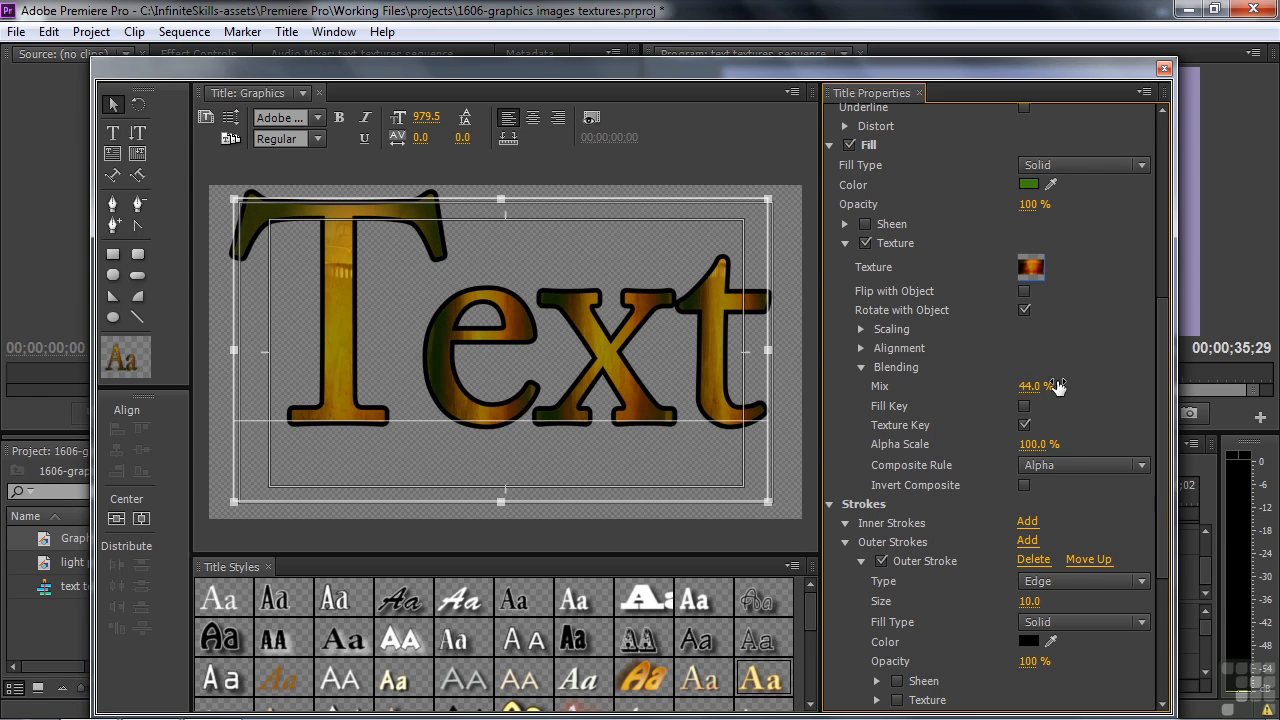
pyautogui.click(856, 327)
pyautogui.moveTo(1035, 390)
pyautogui.mouseDown()
pyautogui.moveTo(936, 390)
pyautogui.moveTo(1043, 390)
pyautogui.mouseUp()
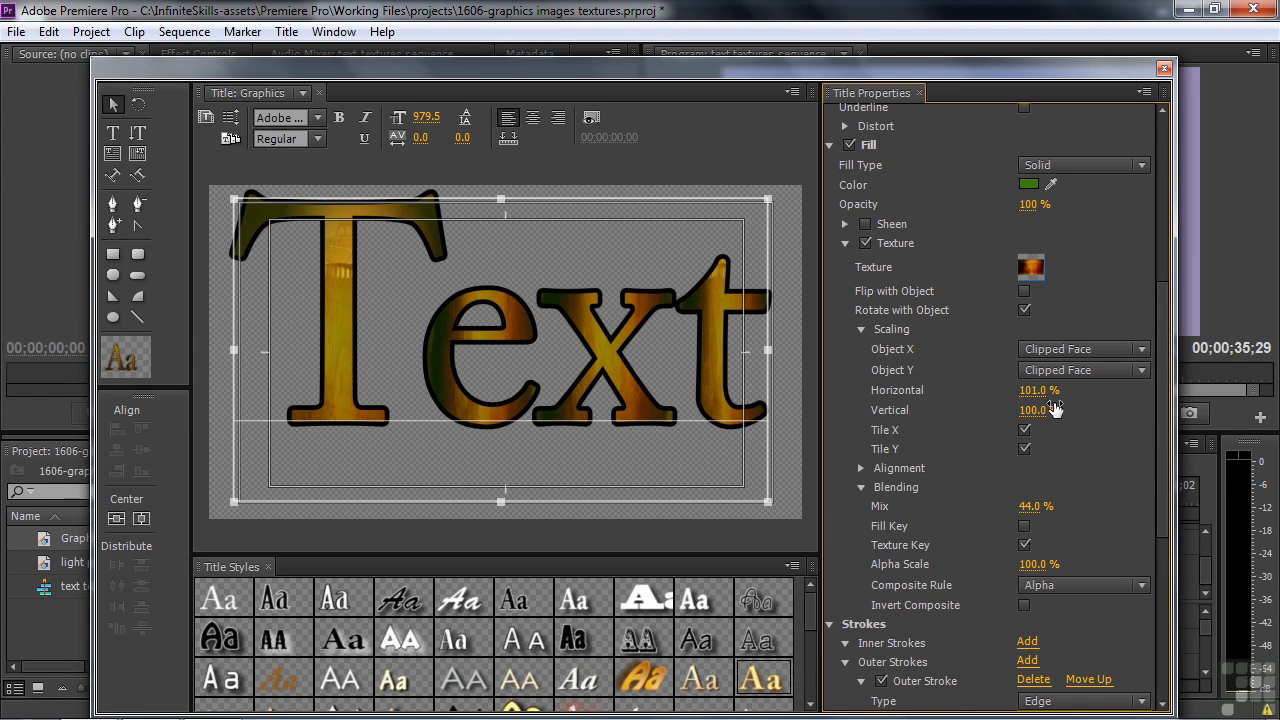
# Enable a texture for the text's outer stroke and set the stroke size to 25.
pyautogui.click(846, 243)
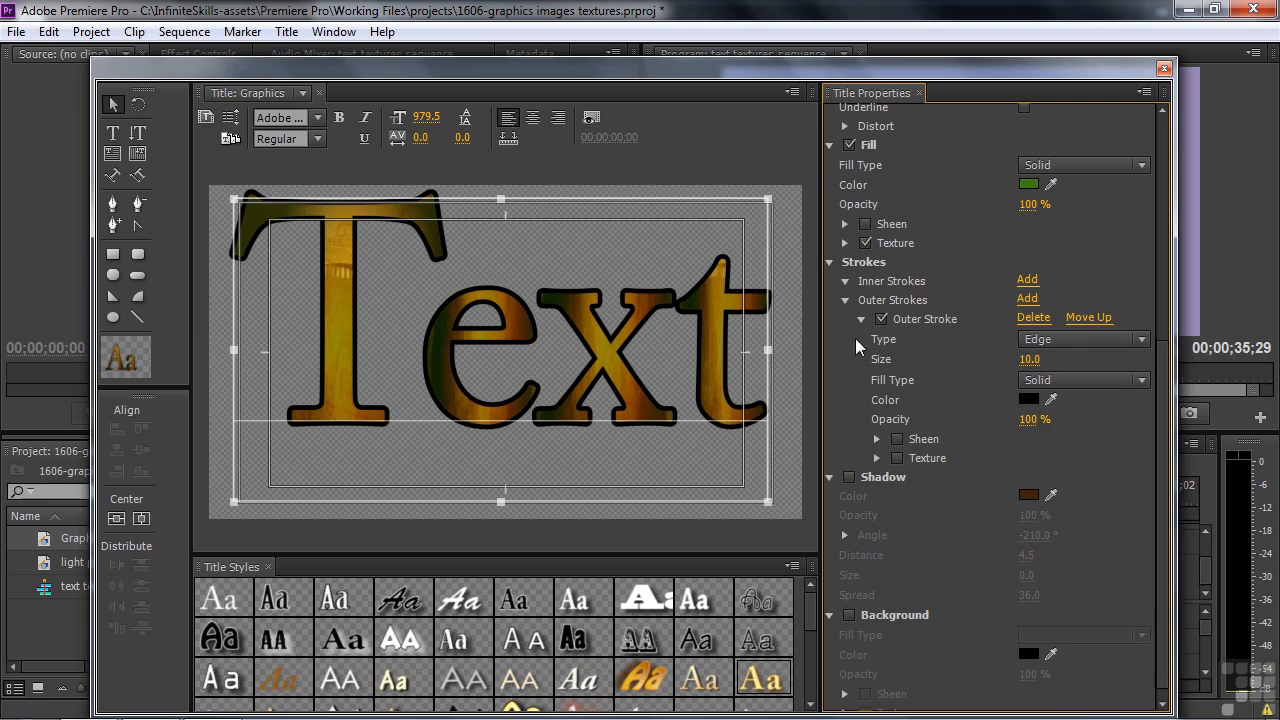
pyautogui.click(898, 457)
pyautogui.click(877, 458)
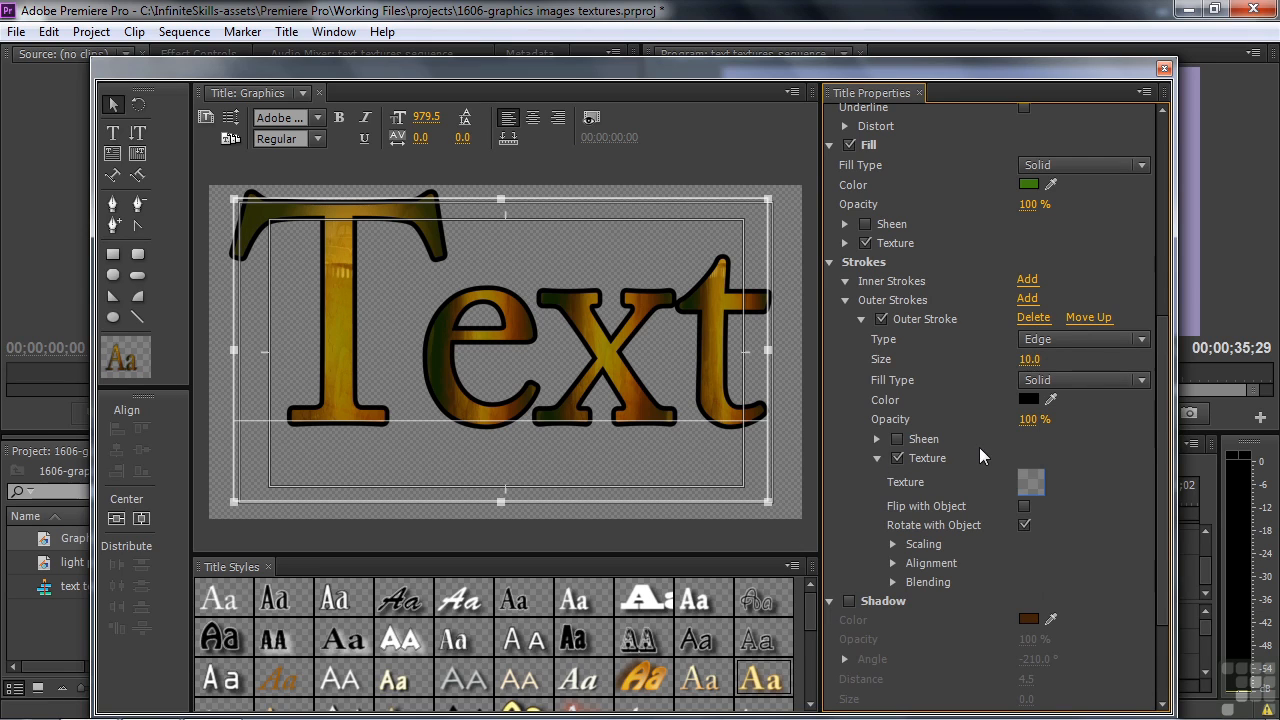
pyautogui.moveTo(1033, 368); pyautogui.dragTo(1100, 368)
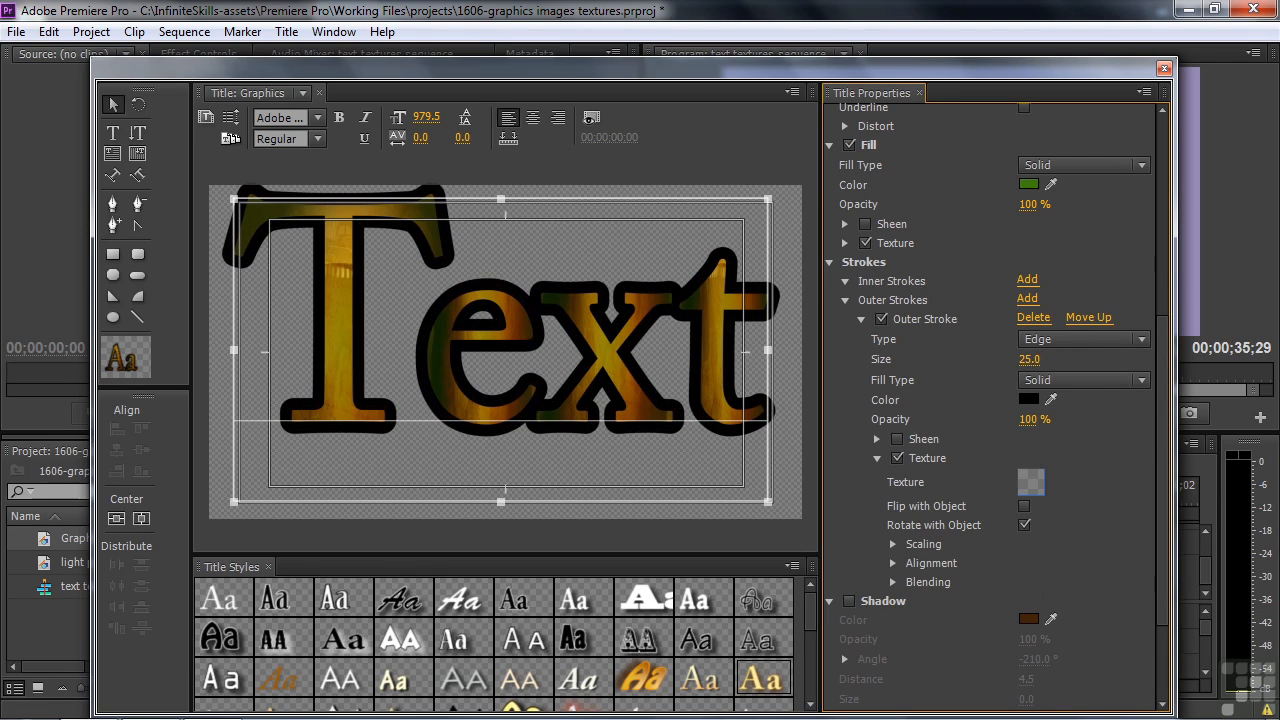
# Load 1080_blueprint_bkg.png from the Textures folder as the outer stroke's texture.
pyautogui.click(1031, 484)
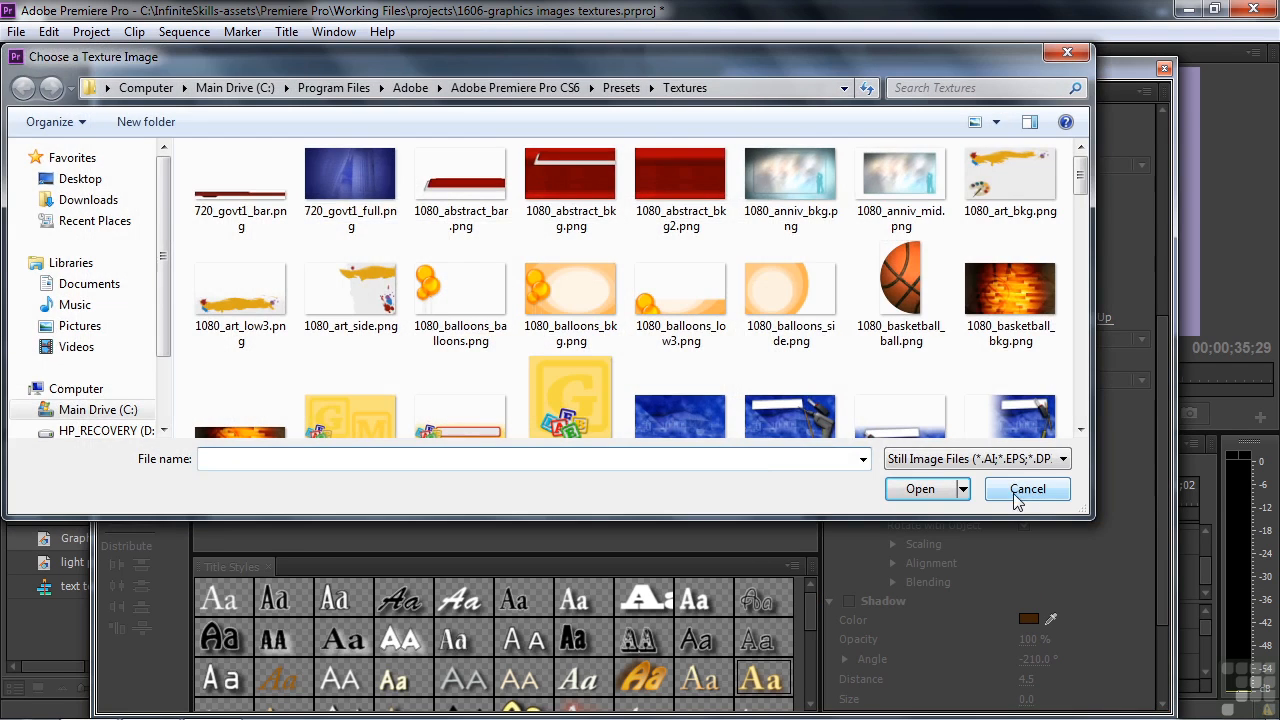
pyautogui.moveTo(1079, 189); pyautogui.dragTo(1082, 205)
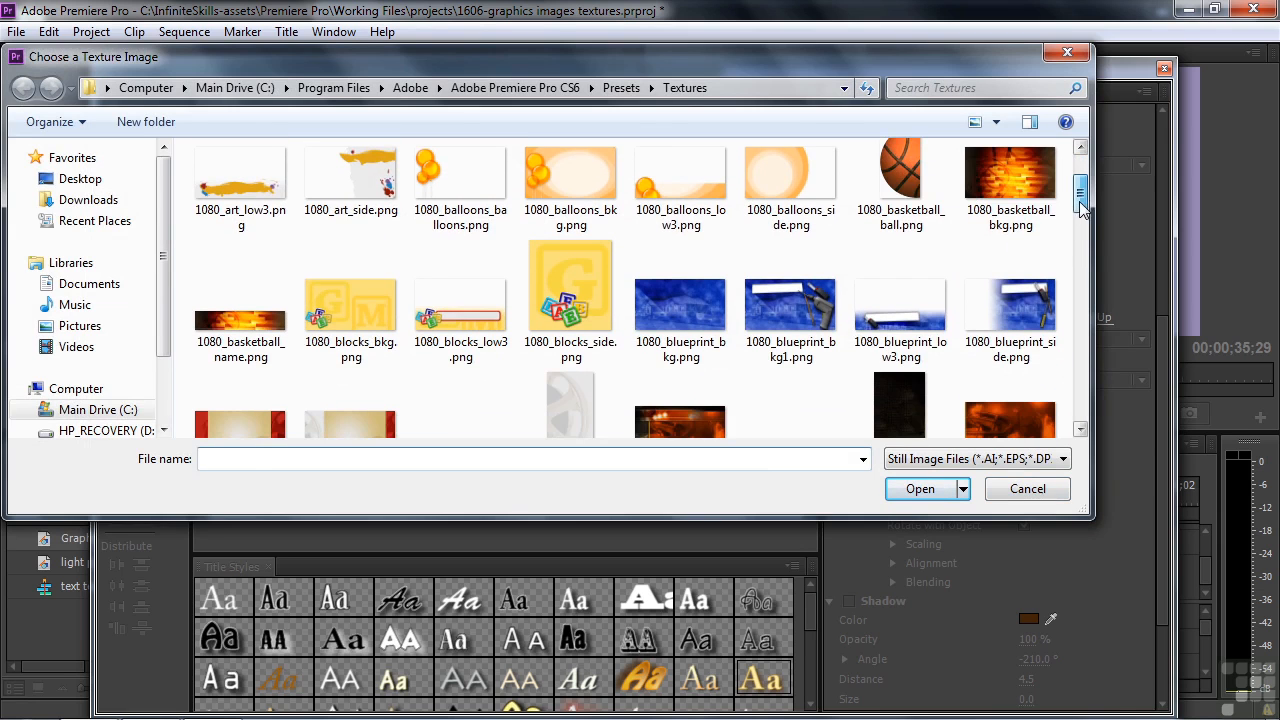
pyautogui.doubleClick(690, 316)
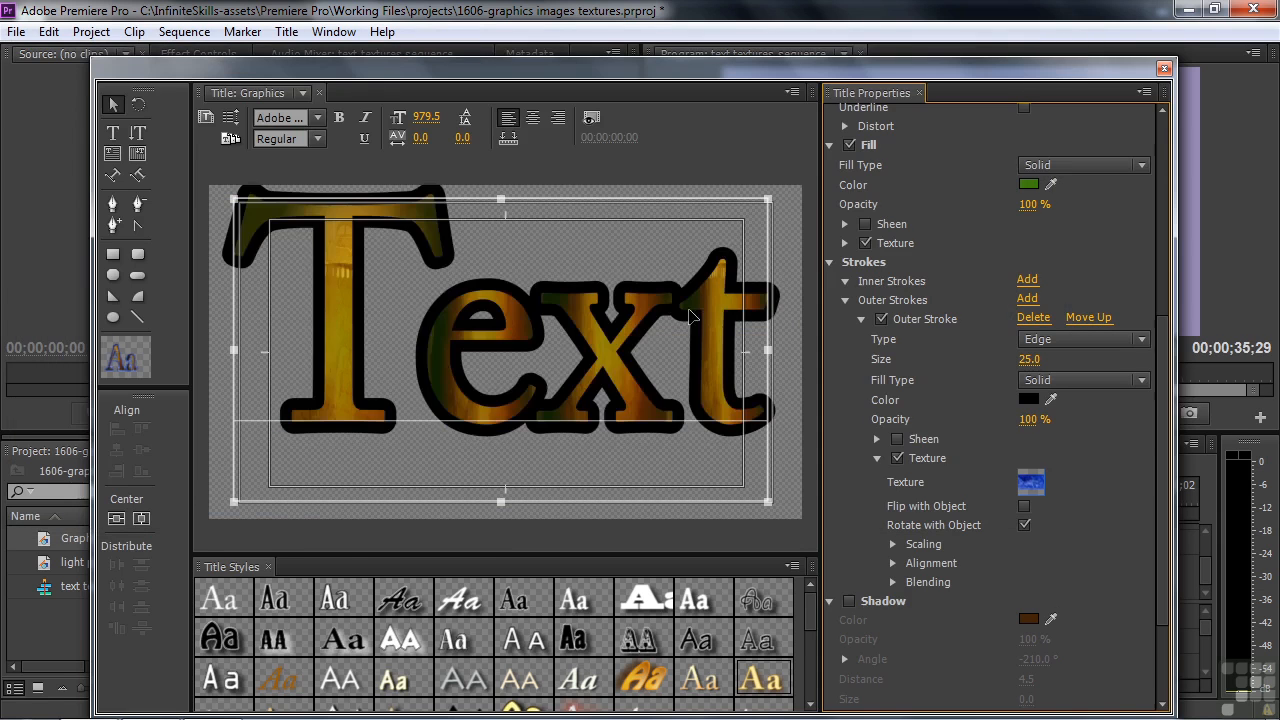